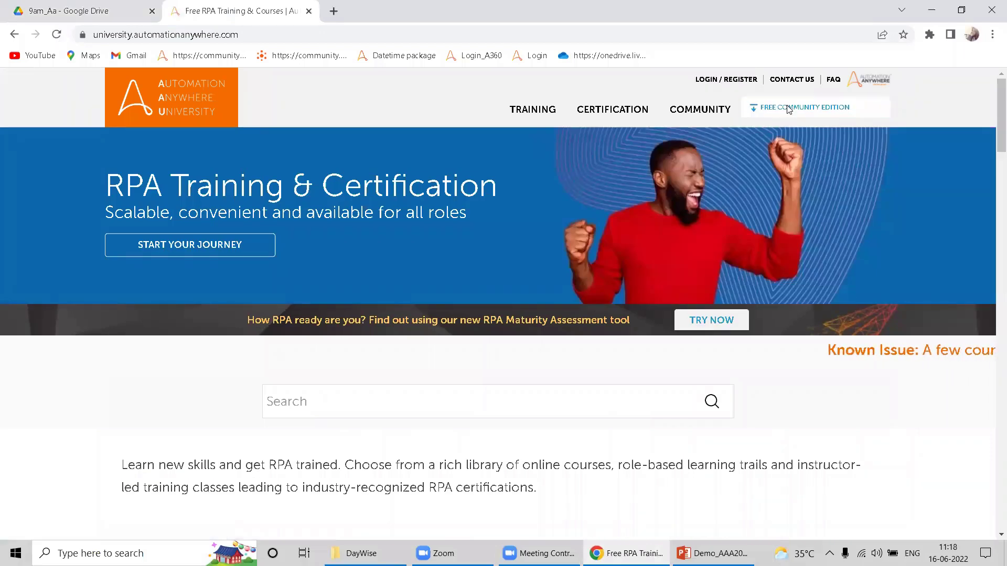
Step: Open the free Community Edition registration form and check the required First Name and Business Email fields
{"action": "left_click", "coordinate": [788, 108]}
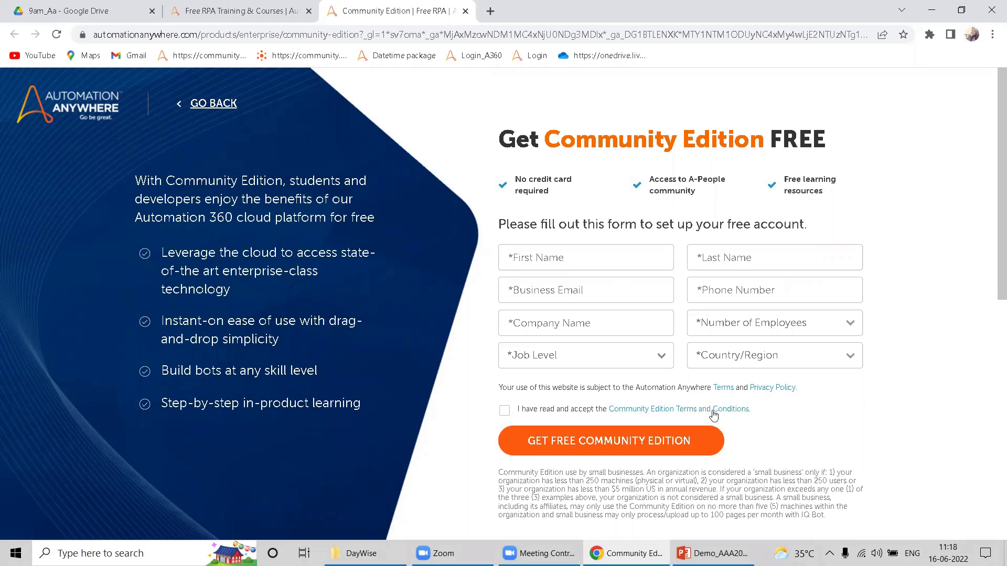
{"action": "left_click", "coordinate": [602, 452]}
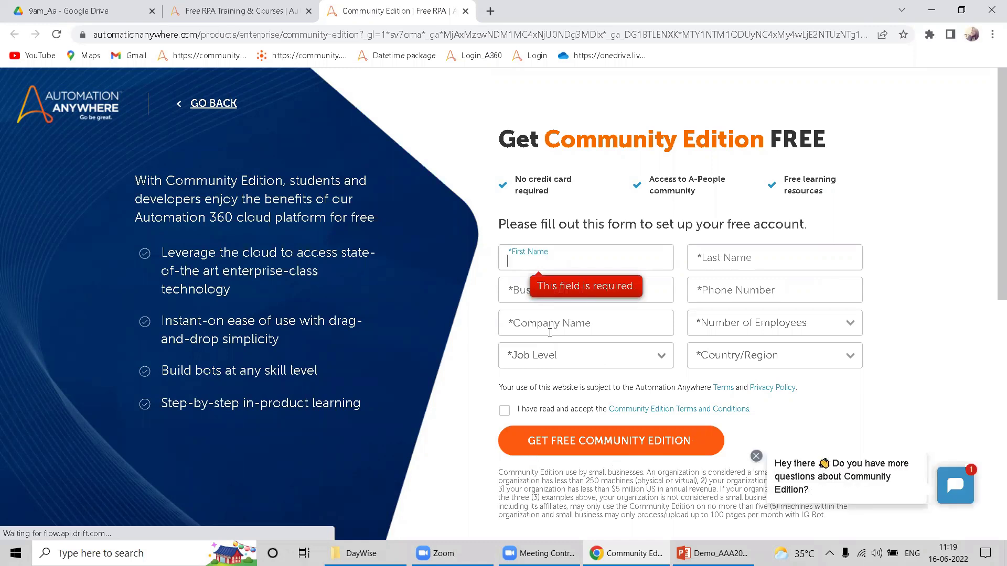
{"action": "left_click", "coordinate": [587, 297]}
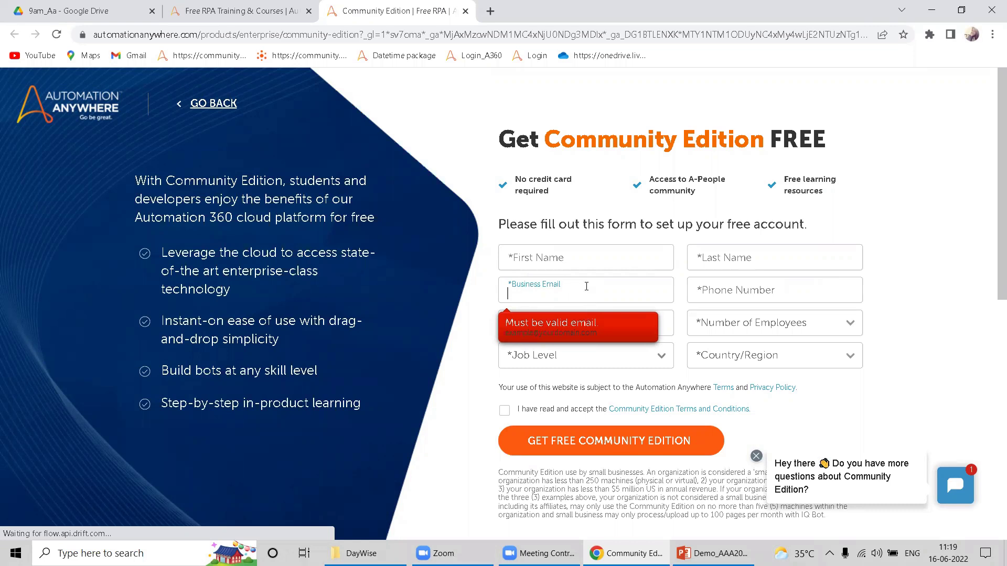
Step: Open the bookmarked Community Edition Control Room and log in with the saved username and password
{"action": "left_click", "coordinate": [322, 59]}
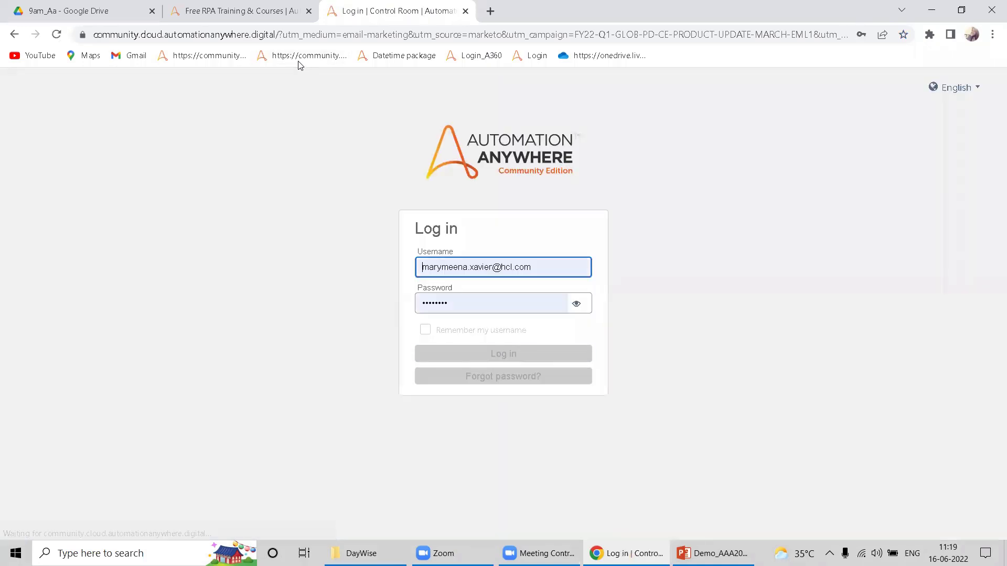
{"action": "left_click", "coordinate": [499, 308]}
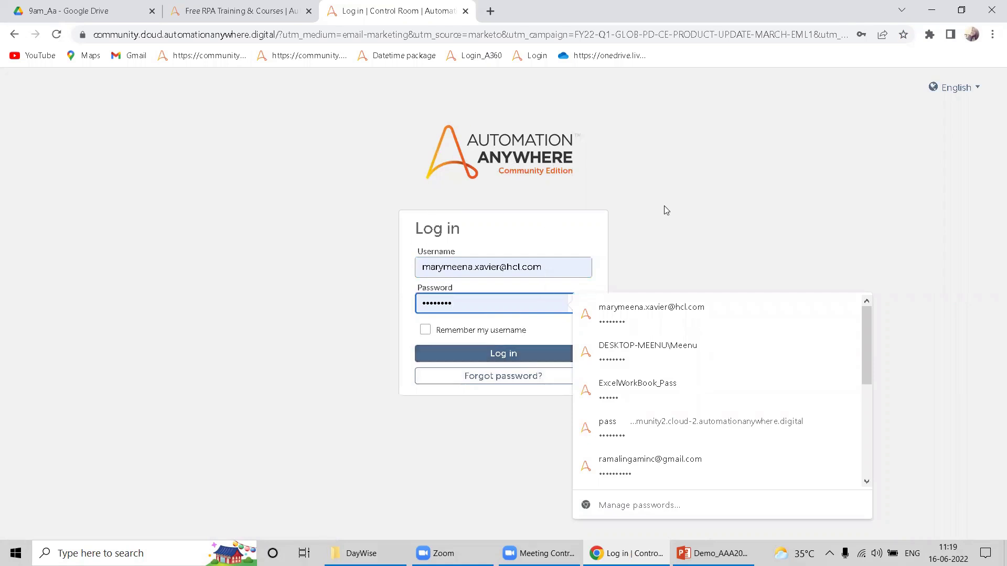
{"action": "left_click", "coordinate": [470, 359]}
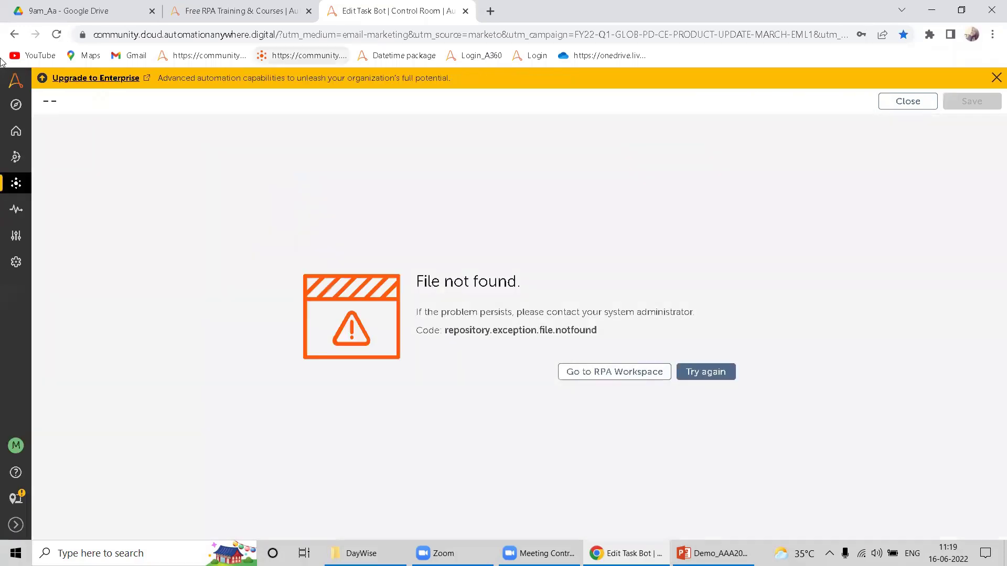
Step: Go to the Control Room's Explore page, dismiss the Enterprise upgrade banner and point out the IQ Bot and Bot Insight labels
{"action": "left_click", "coordinate": [8, 194]}
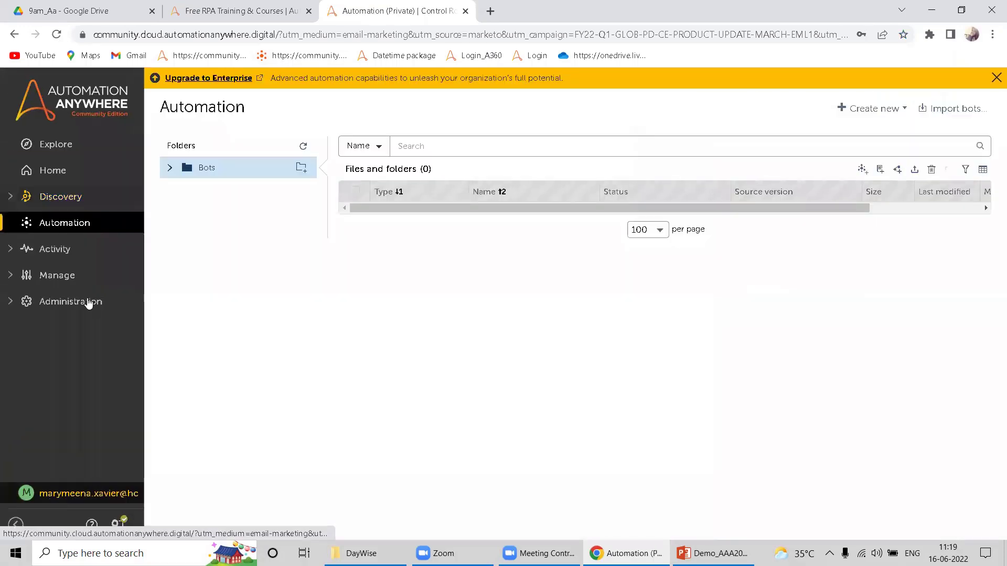
{"action": "left_click", "coordinate": [57, 147]}
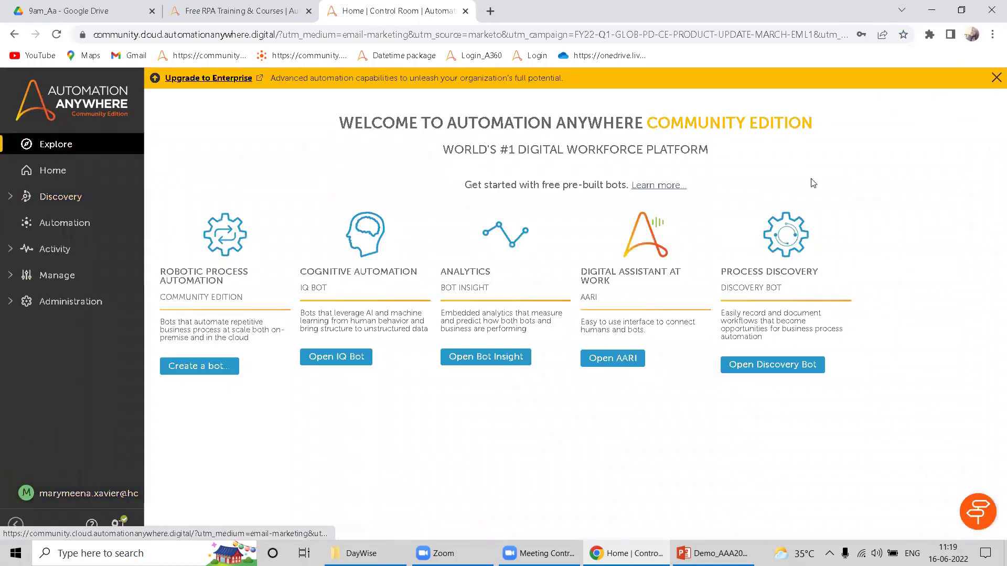
{"action": "left_click", "coordinate": [995, 79]}
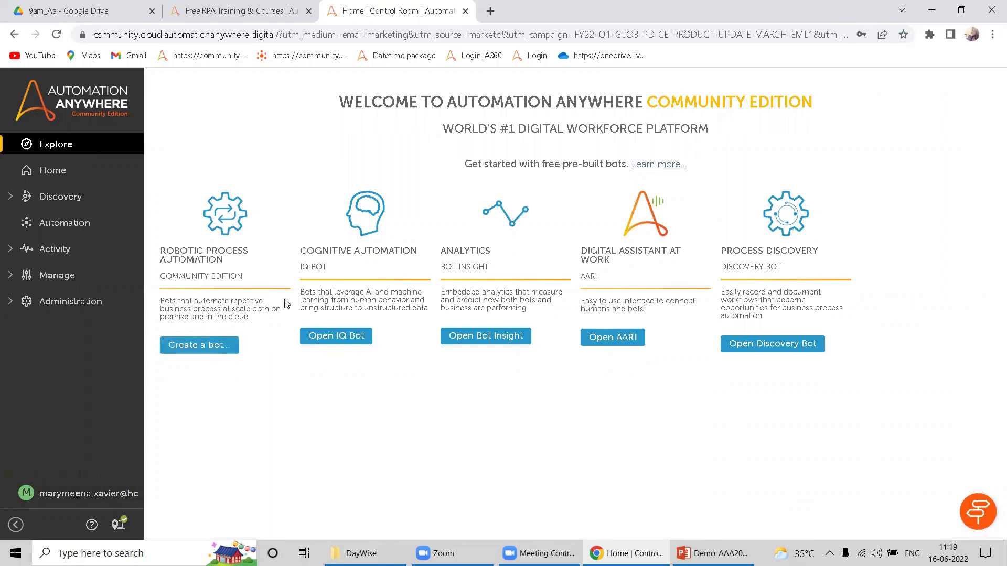
{"action": "left_click_drag", "start_coordinate": [298, 268], "coordinate": [331, 270]}
{"action": "left_click_drag", "start_coordinate": [444, 266], "coordinate": [493, 268]}
Step: Switch to a new Notepad document and maximize its window
{"action": "left_click", "coordinate": [22, 546]}
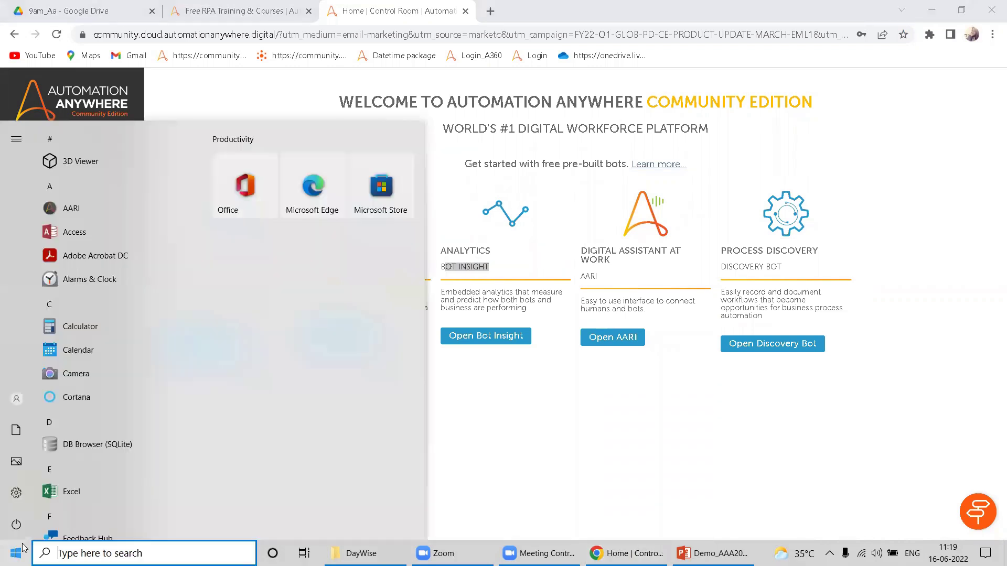
{"action": "type", "text": "not"}
{"action": "key", "text": "Return"}
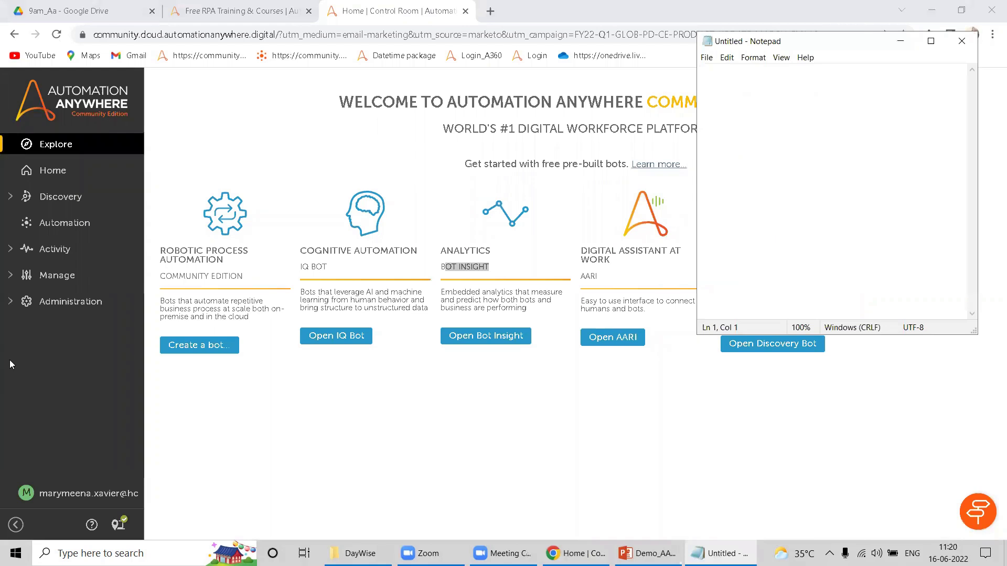
{"action": "key", "text": "super+Up"}
Step: List the roles "Bot developer", "bot runner", "Conrol room Admin" and "RPA Business analyst" on separate lines
{"action": "type", "text": "Bo"}
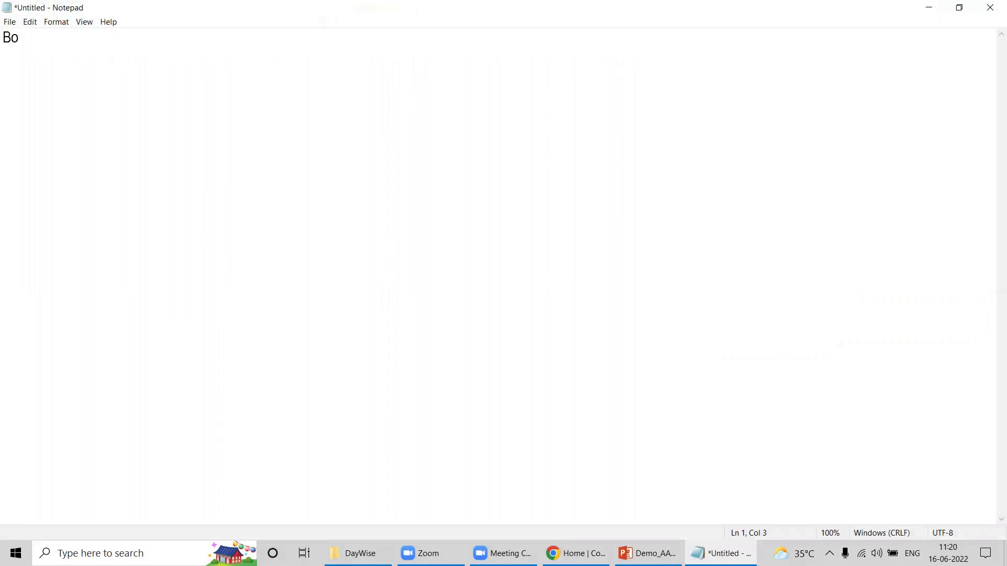
{"action": "type", "text": "t developer"}
{"action": "key", "text": "Return"}
{"action": "type", "text": "bot"}
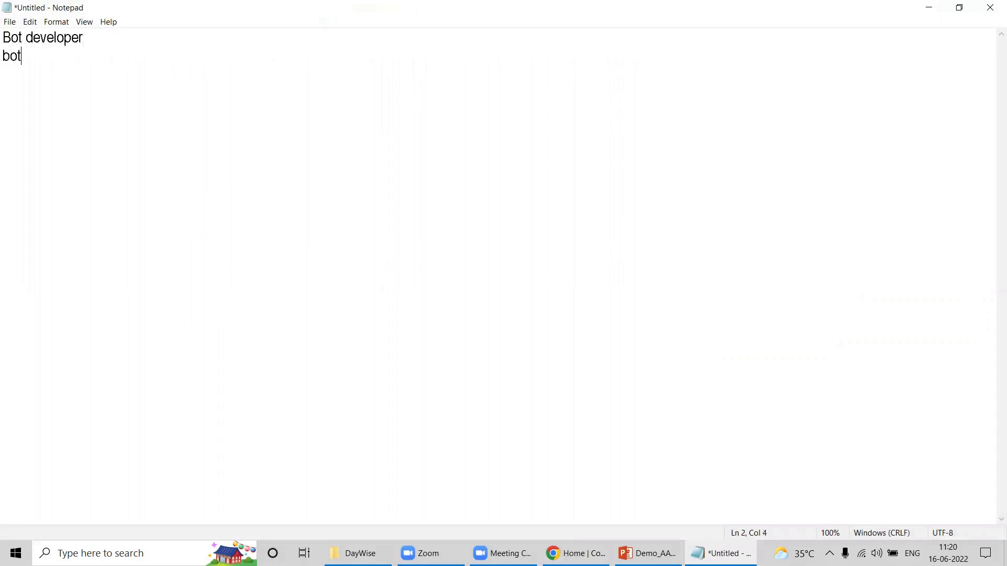
{"action": "type", "text": " runner"}
{"action": "key", "text": "Return"}
{"action": "type", "text": "Conrol room Admin"}
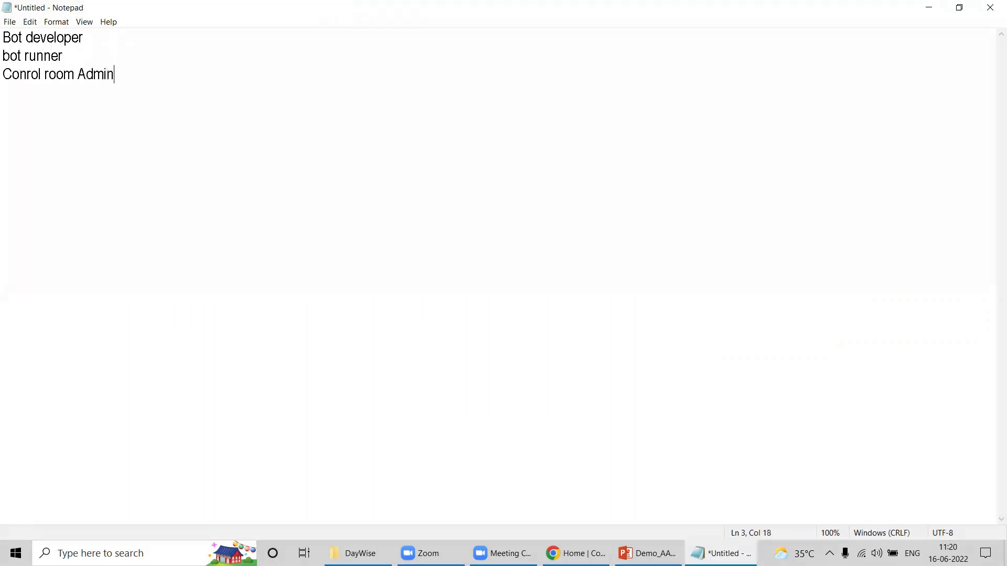
{"action": "key", "text": "Return"}
{"action": "type", "text": "RPA Business analyst"}
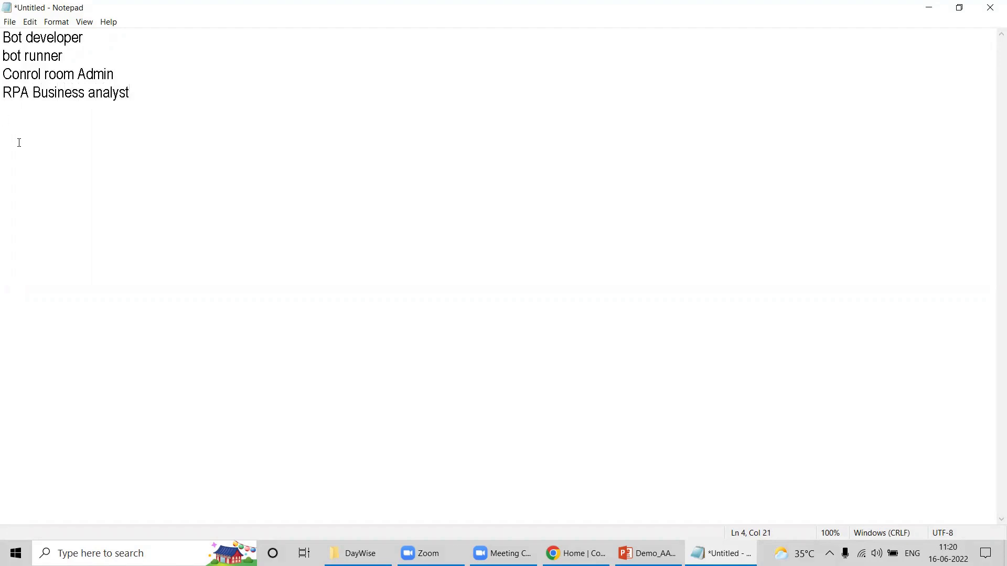
Step: Review the four RPA roles in the note by highlighting each one, especially the business analyst and bot developer
{"action": "left_click_drag", "start_coordinate": [11, 37], "coordinate": [98, 89]}
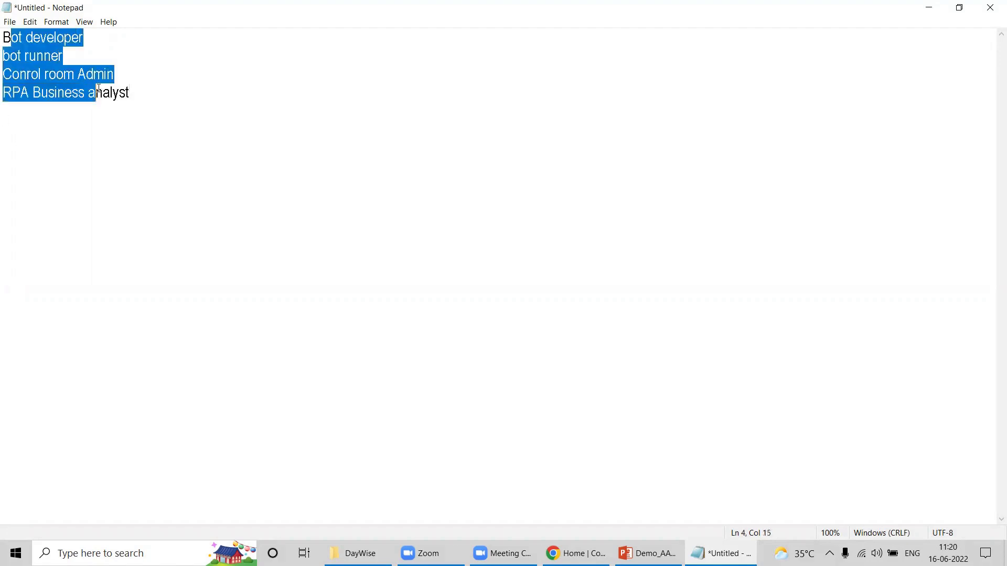
{"action": "left_click", "coordinate": [95, 89]}
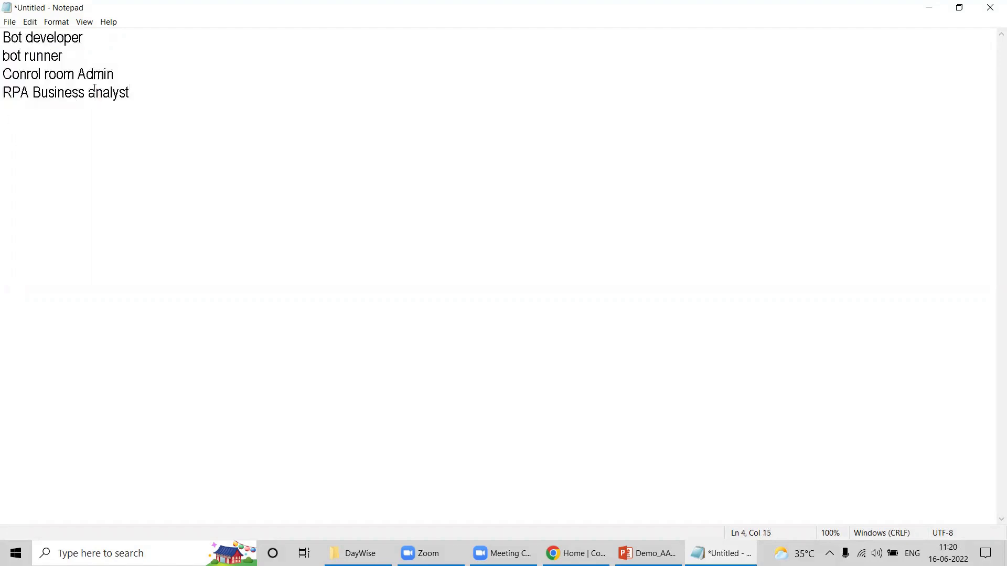
{"action": "left_click_drag", "start_coordinate": [11, 37], "coordinate": [57, 38]}
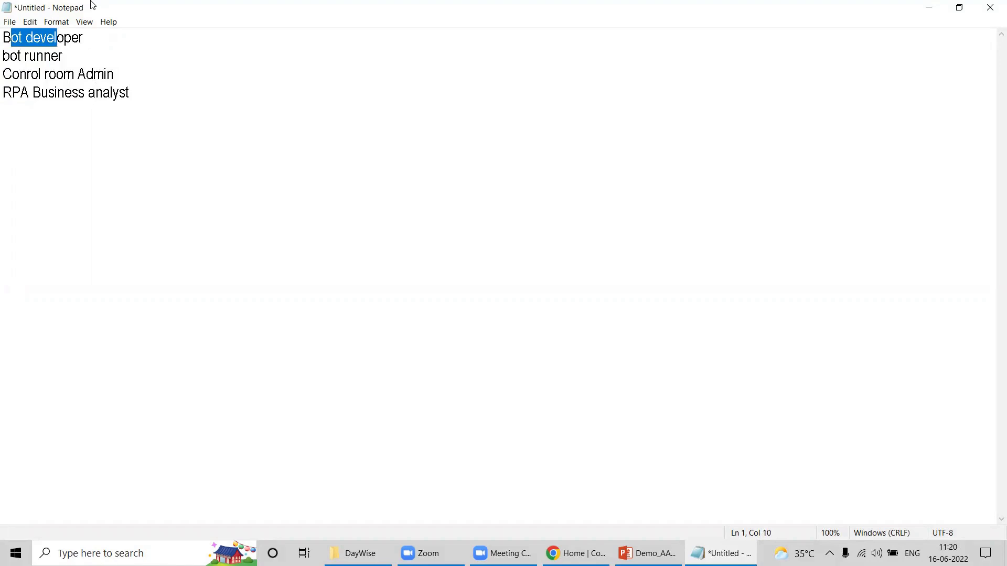
{"action": "left_click", "coordinate": [41, 38]}
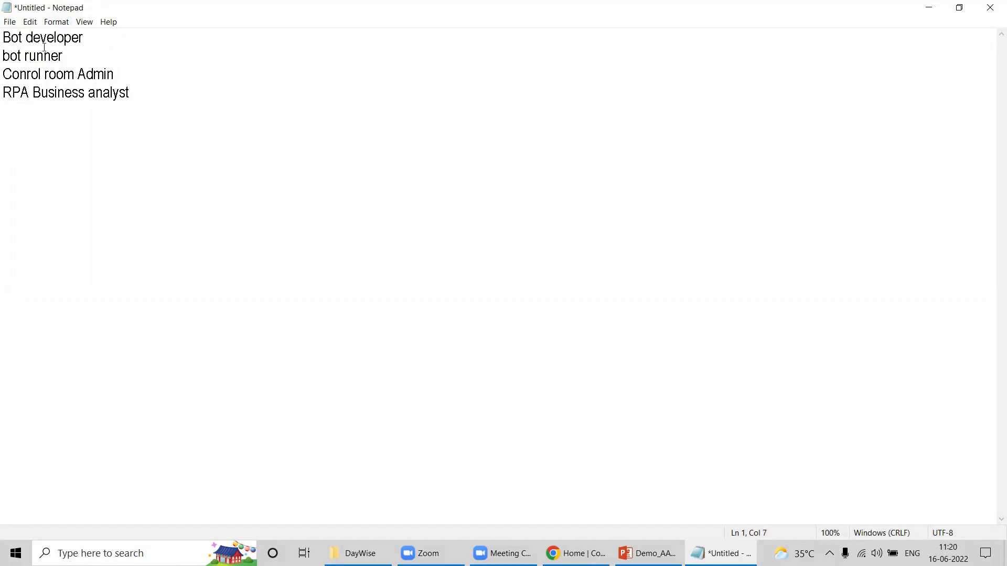
{"action": "left_click_drag", "start_coordinate": [5, 57], "coordinate": [64, 56]}
{"action": "left_click", "coordinate": [19, 38]}
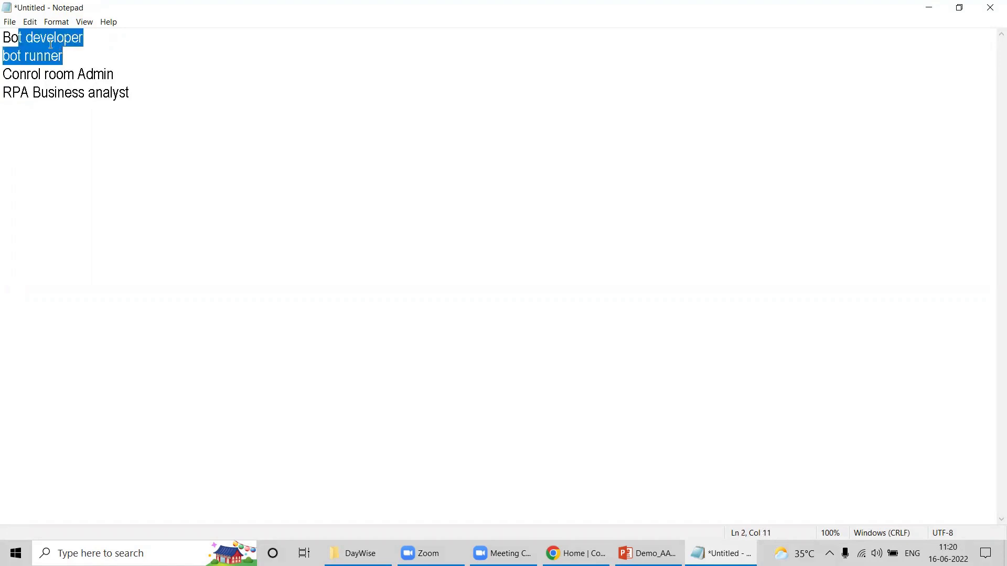
{"action": "left_click_drag", "start_coordinate": [12, 93], "coordinate": [110, 93]}
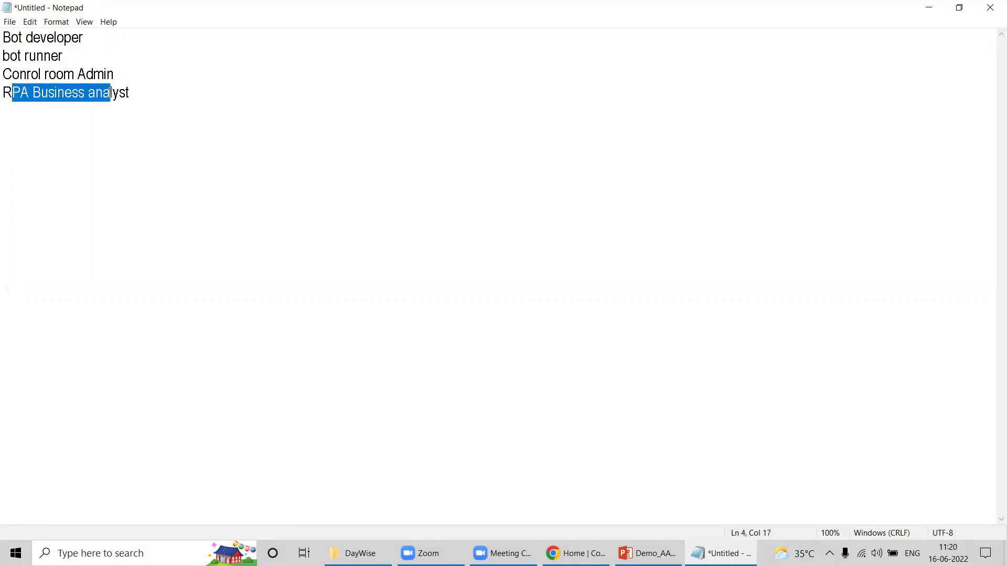
{"action": "left_click_drag", "start_coordinate": [19, 74], "coordinate": [97, 76]}
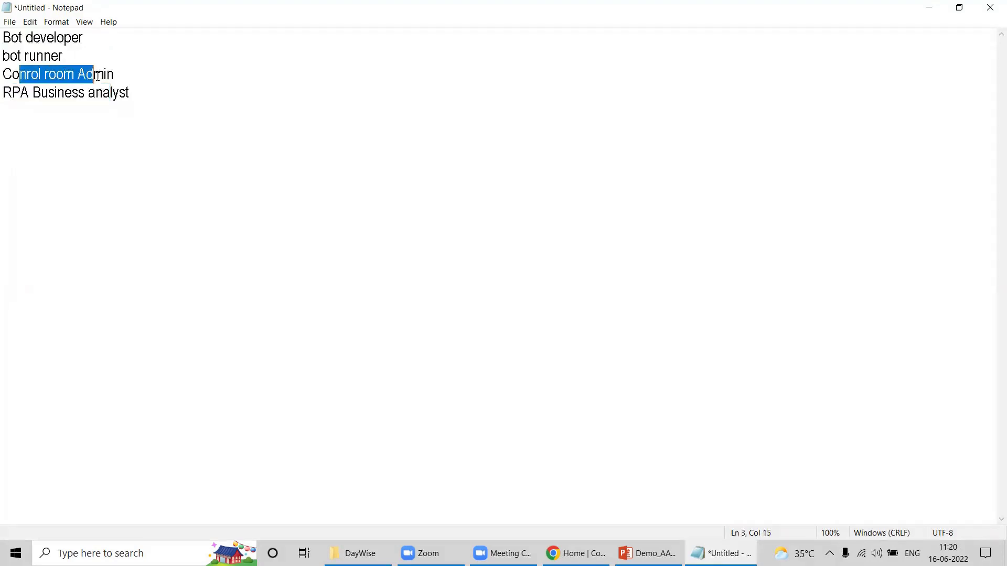
{"action": "left_click_drag", "start_coordinate": [11, 37], "coordinate": [64, 38]}
{"action": "left_click_drag", "start_coordinate": [7, 94], "coordinate": [103, 94]}
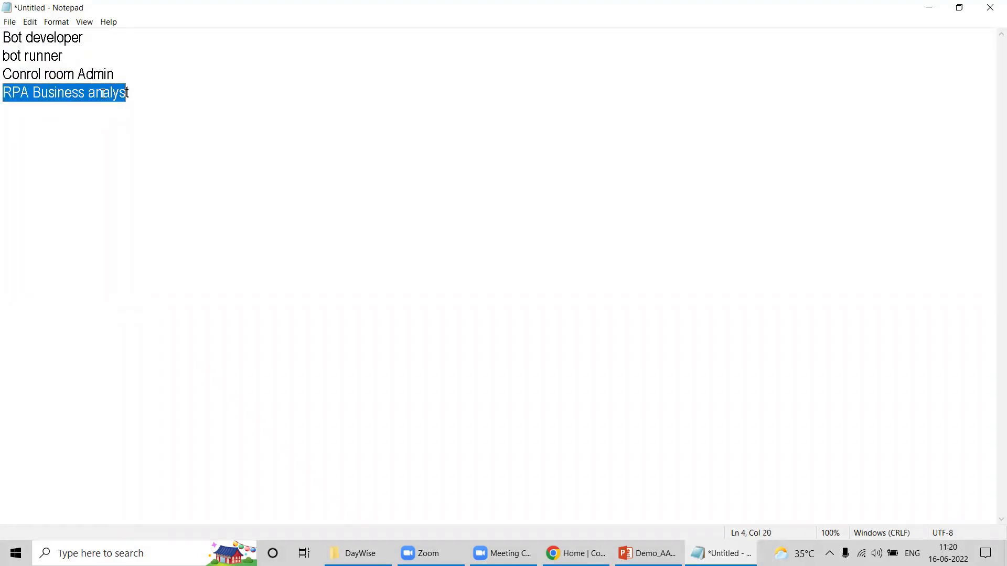
{"action": "left_click", "coordinate": [112, 94]}
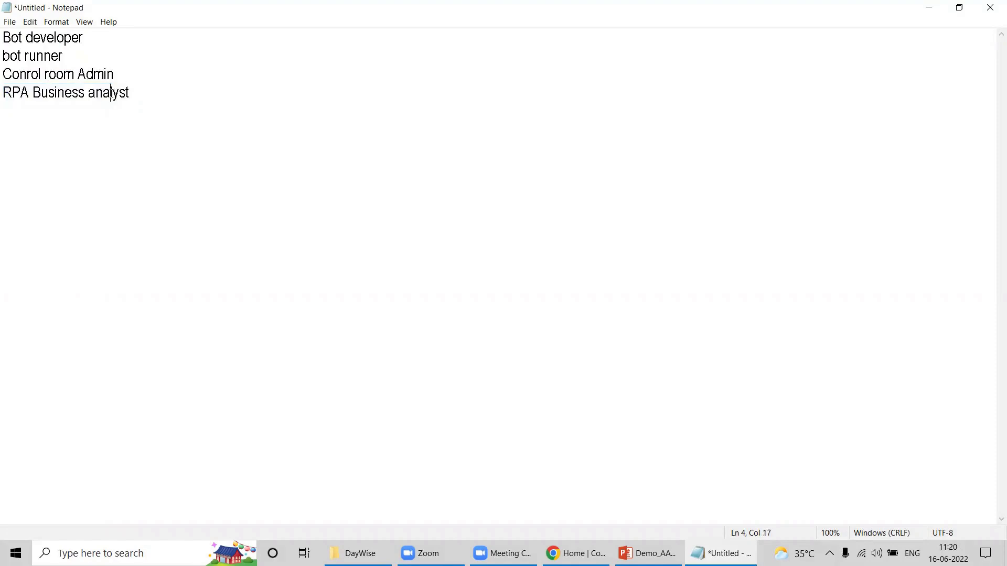
{"action": "left_click_drag", "start_coordinate": [19, 94], "coordinate": [115, 94]}
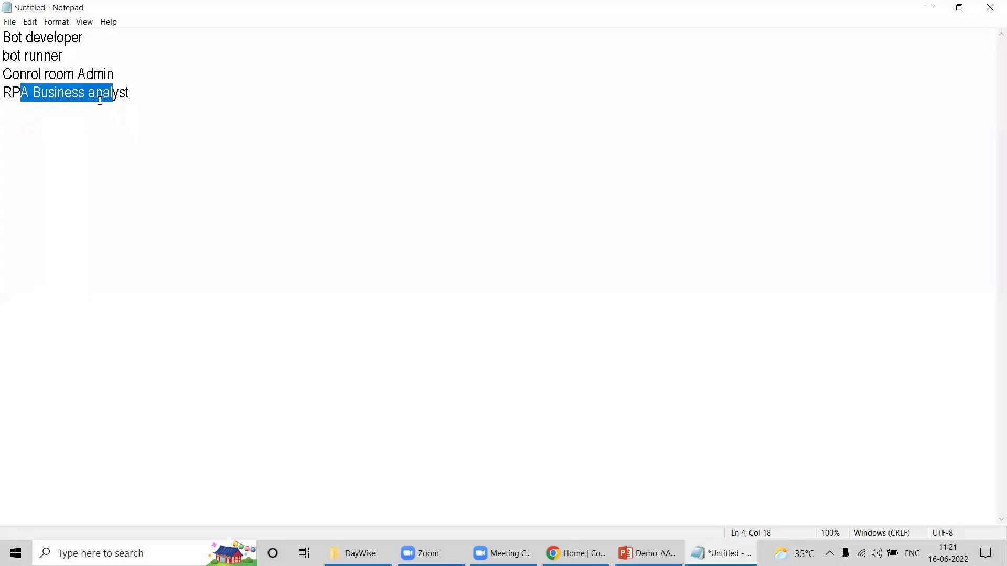
{"action": "left_click", "coordinate": [89, 89]}
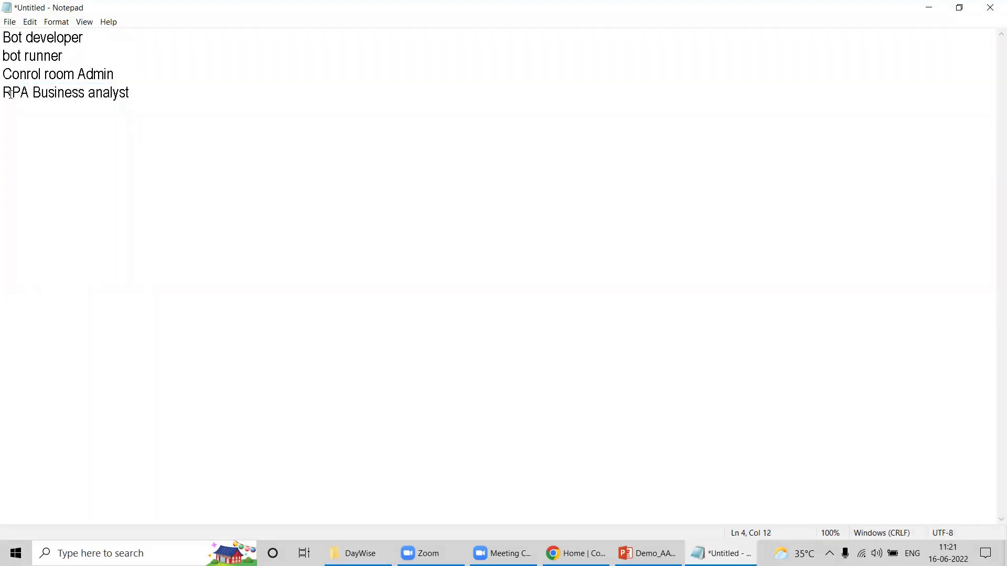
{"action": "left_click_drag", "start_coordinate": [12, 92], "coordinate": [137, 95]}
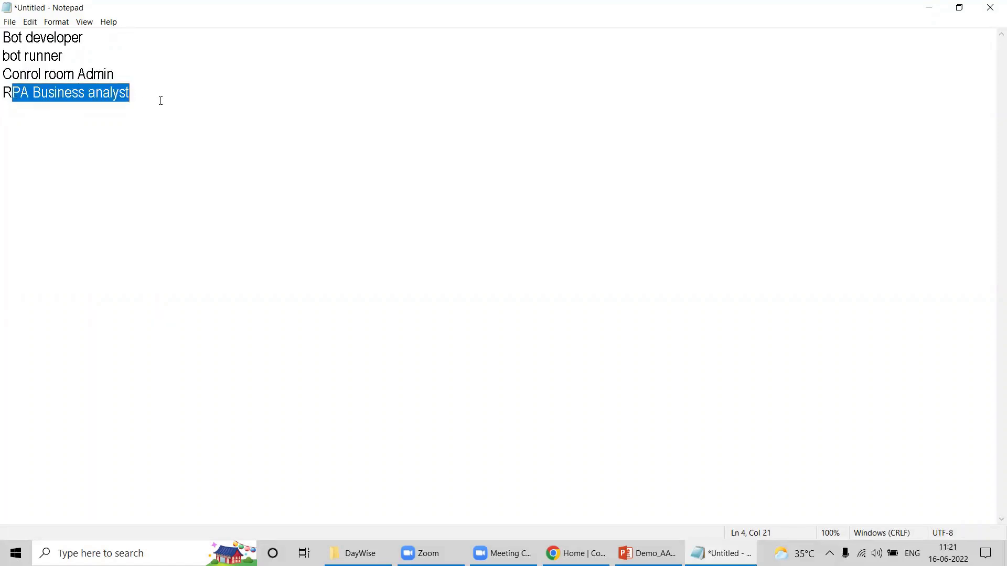
{"action": "left_click_drag", "start_coordinate": [12, 39], "coordinate": [74, 74]}
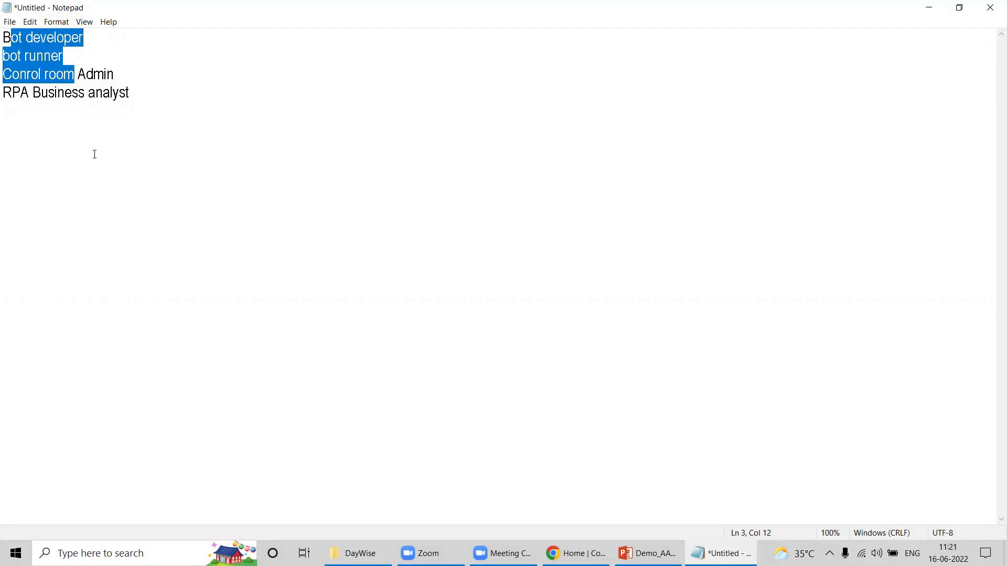
{"action": "left_click", "coordinate": [83, 109]}
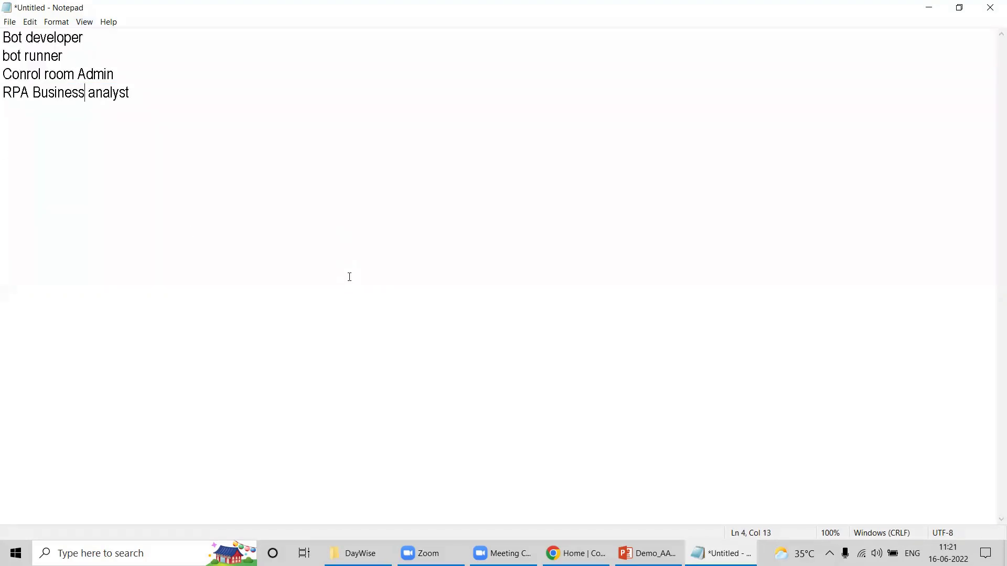
{"action": "left_click_drag", "start_coordinate": [3, 38], "coordinate": [78, 41]}
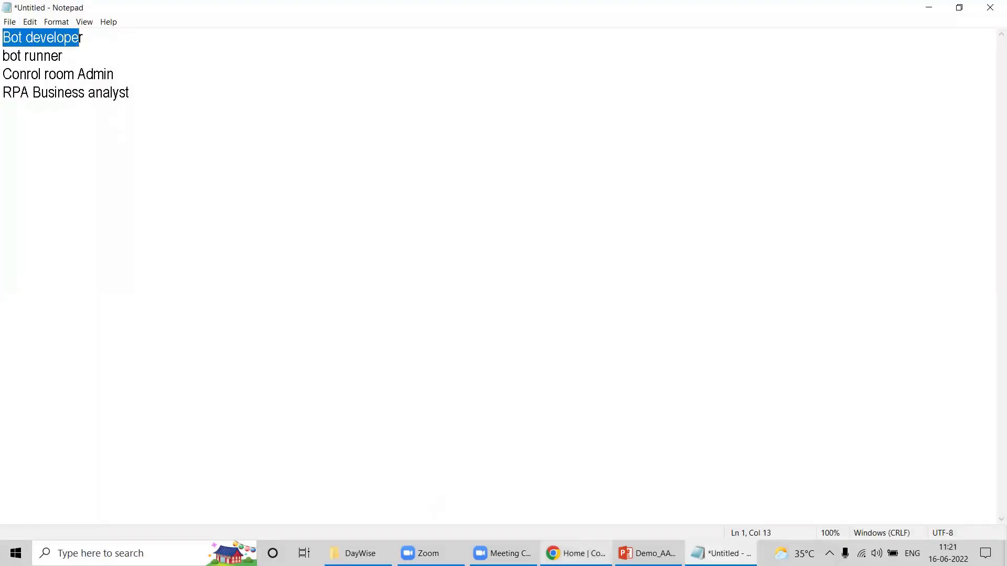
Step: Switch to Chrome and examine the Bot Insight, AARI and Discovery Bot product descriptions on the Explore page
{"action": "left_click", "coordinate": [576, 553]}
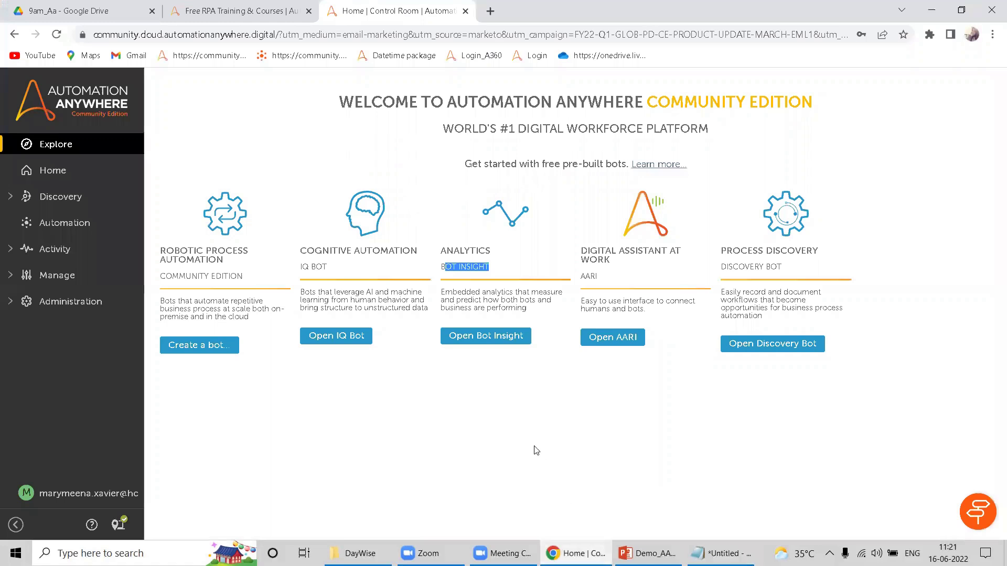
{"action": "left_click", "coordinate": [461, 268]}
{"action": "left_click_drag", "start_coordinate": [441, 268], "coordinate": [487, 268]}
{"action": "left_click_drag", "start_coordinate": [580, 276], "coordinate": [603, 279]}
{"action": "left_click_drag", "start_coordinate": [733, 269], "coordinate": [764, 269]}
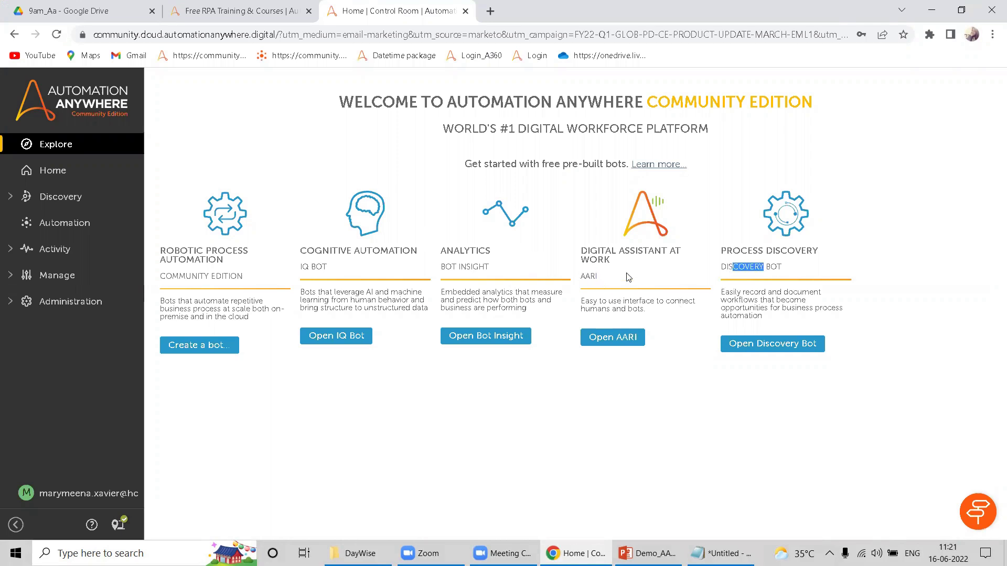
{"action": "left_click_drag", "start_coordinate": [586, 277], "coordinate": [601, 280]}
{"action": "mouse_move", "coordinate": [646, 310]}
{"action": "left_mouse_down"}
{"action": "mouse_move", "coordinate": [607, 310]}
{"action": "mouse_move", "coordinate": [638, 310]}
{"action": "left_mouse_up"}
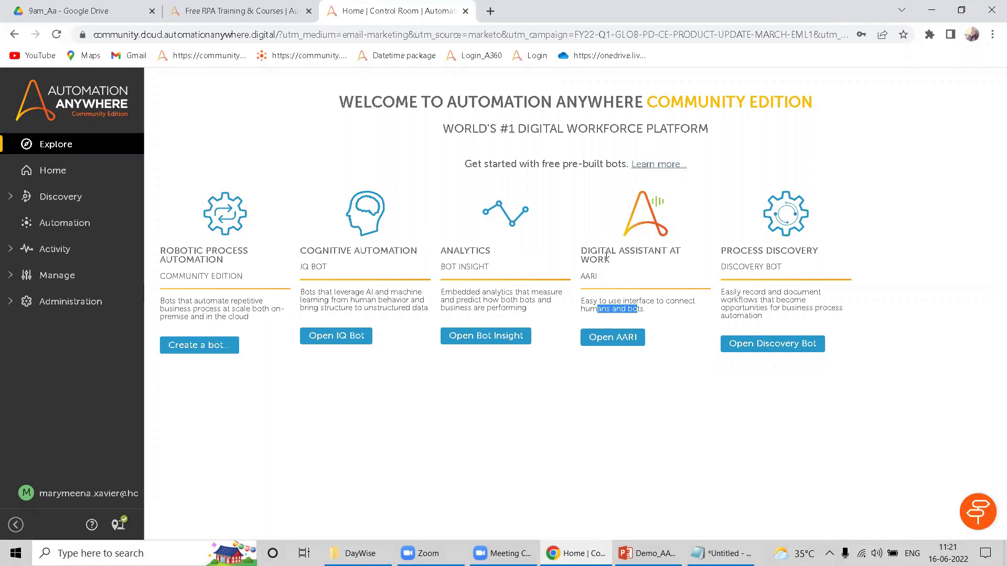
Step: Open the Automation page and look through the files and folders in the Bots repository
{"action": "left_click", "coordinate": [77, 224]}
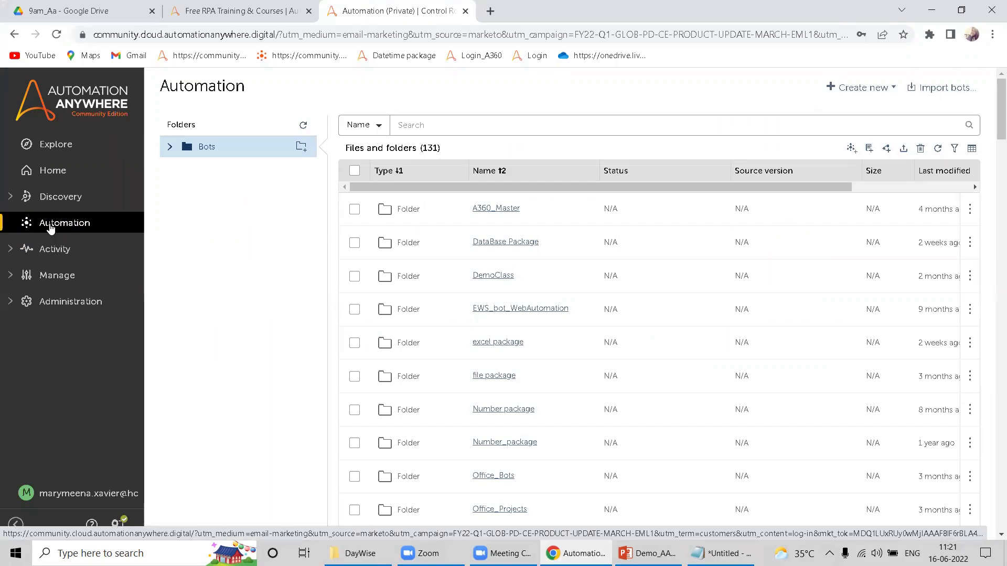
{"action": "scroll", "coordinate": [565, 374], "scroll_direction": "down", "scroll_amount": 7}
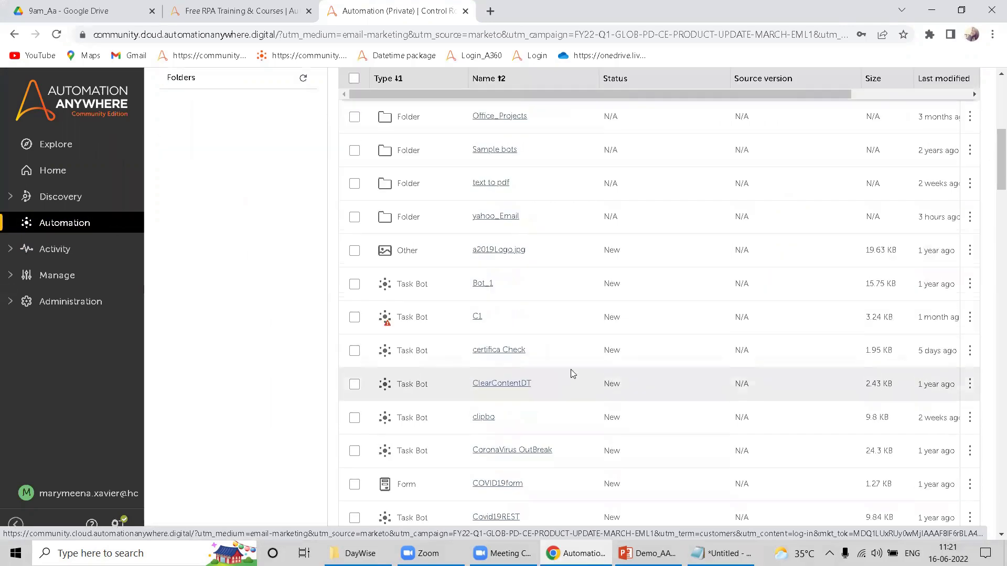
Step: Create a new task bot named DemoBot_1 in the Bots folder and open it for editing
{"action": "scroll", "coordinate": [460, 372], "scroll_direction": "up", "scroll_amount": 10}
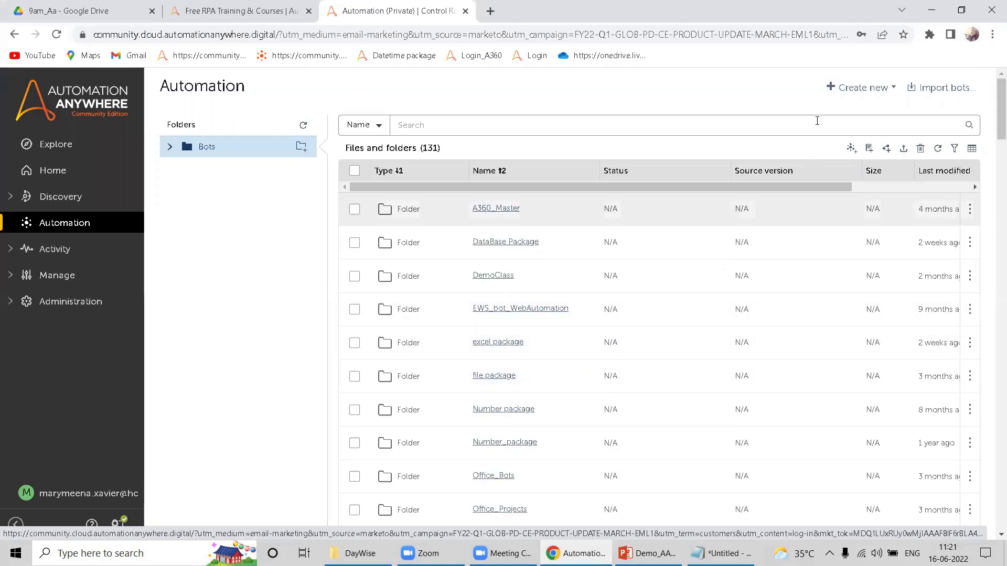
{"action": "left_click", "coordinate": [832, 89]}
{"action": "left_click", "coordinate": [861, 111]}
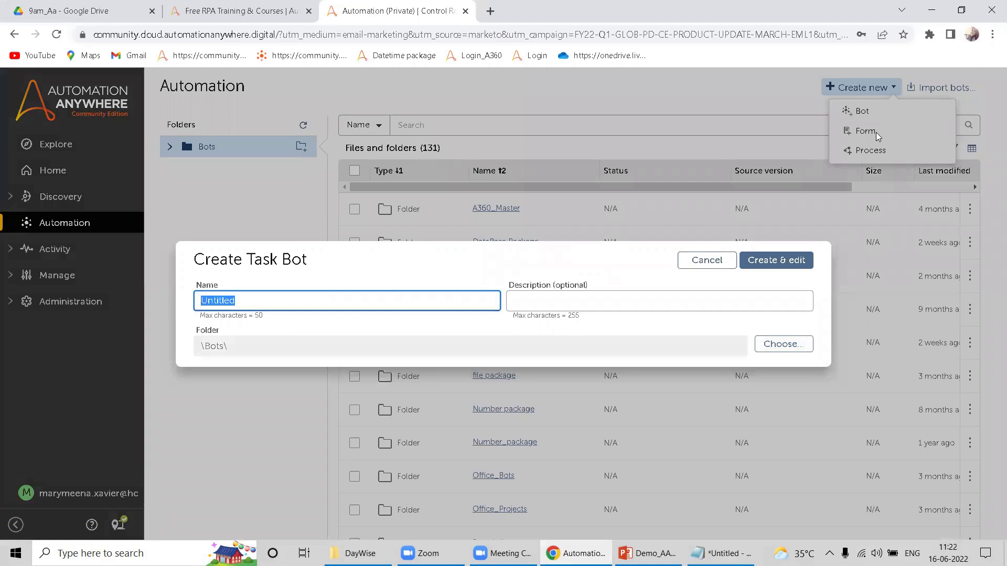
{"action": "type", "text": "Demo"}
{"action": "type", "text": "*"}
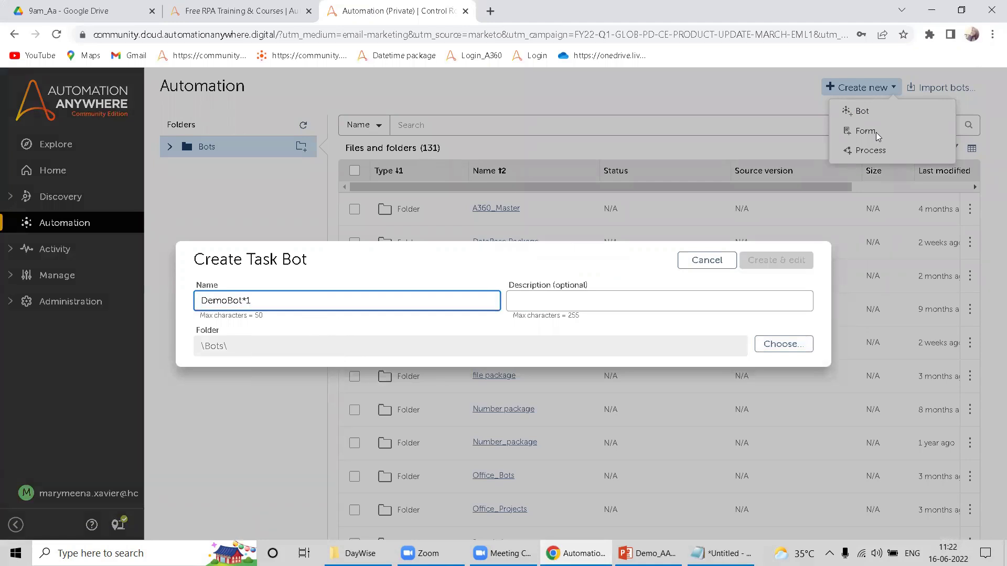
{"action": "type", "text": "1"}
{"action": "key", "text": "BackSpace"}
{"action": "key", "text": "BackSpace"}
{"action": "type", "text": "_1"}
{"action": "key", "text": "Return"}
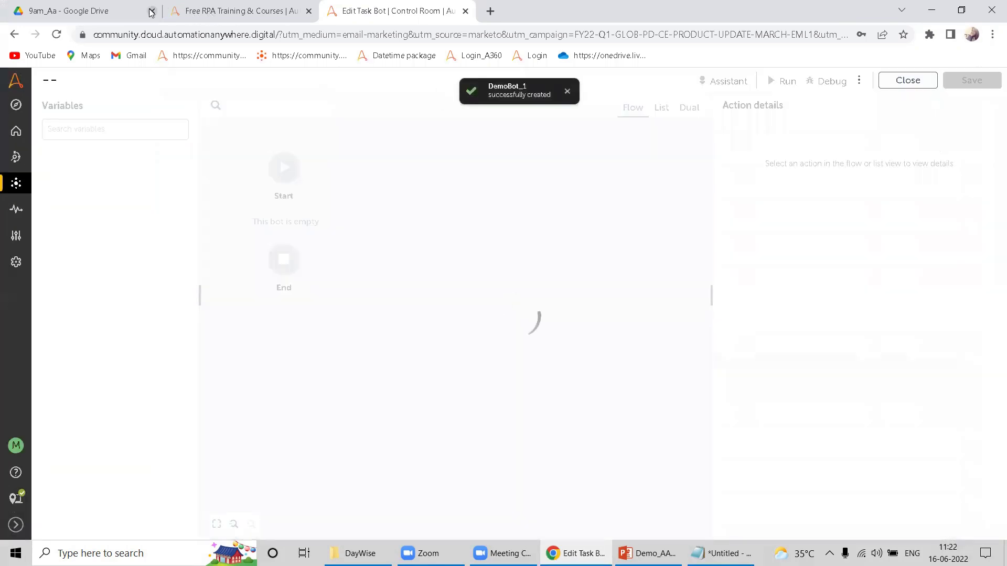
Step: Close the Google Drive and RPA training browser tabs, and open google.com in a new tab
{"action": "left_click", "coordinate": [152, 11]}
{"action": "left_click", "coordinate": [152, 11]}
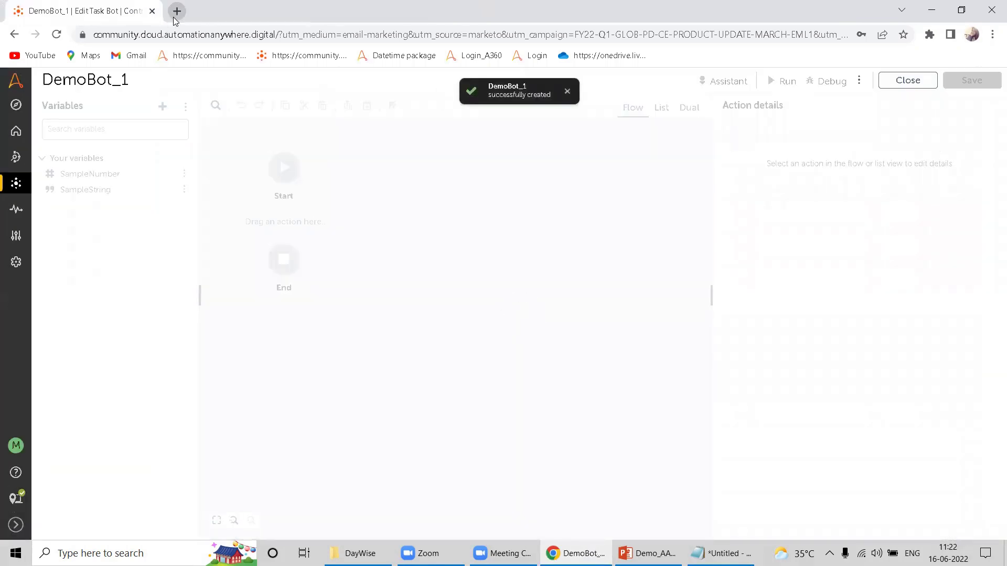
{"action": "left_click", "coordinate": [175, 11]}
{"action": "type", "text": "goo"}
{"action": "key", "text": "Return"}
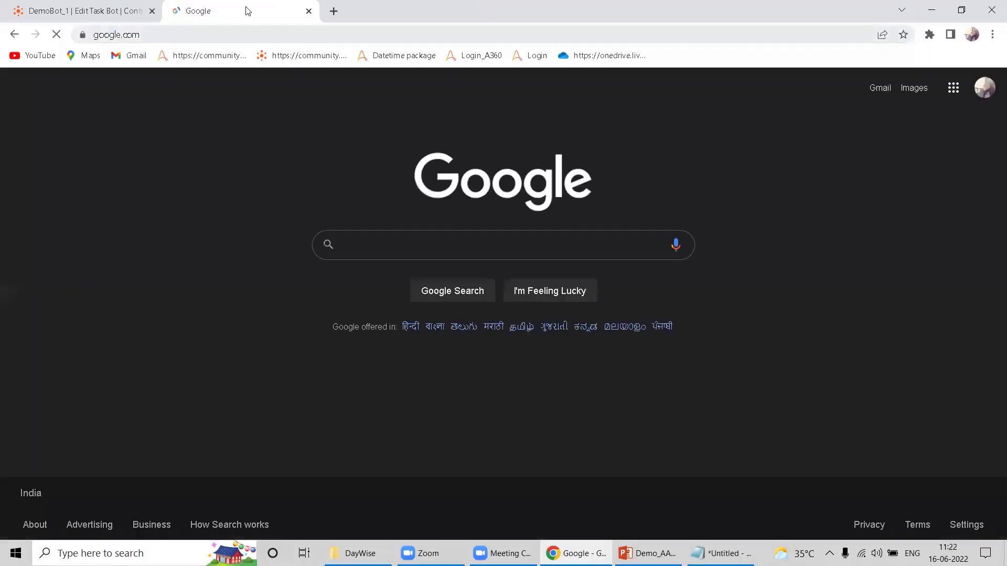
{"action": "left_click", "coordinate": [121, 42]}
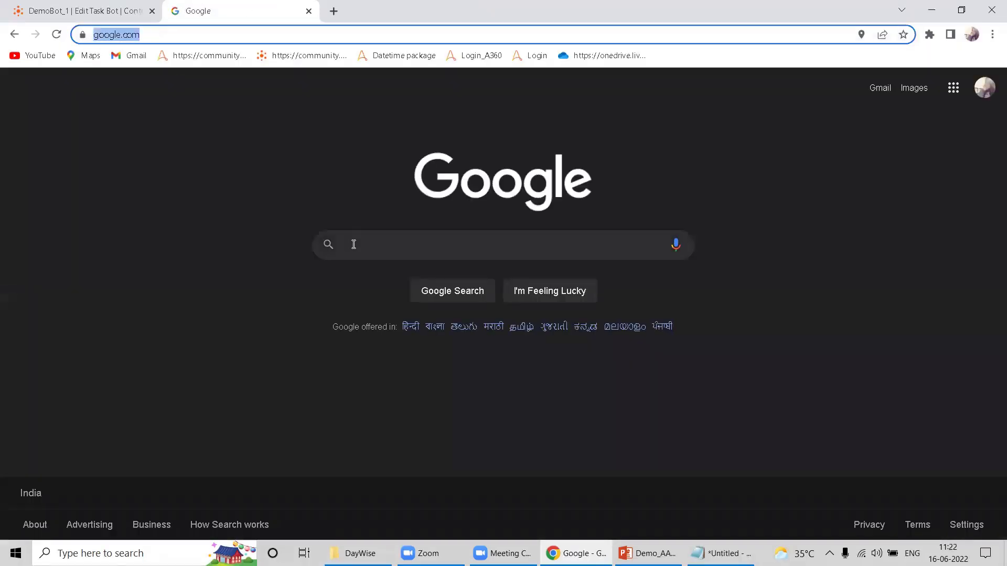
{"action": "left_click", "coordinate": [390, 244]}
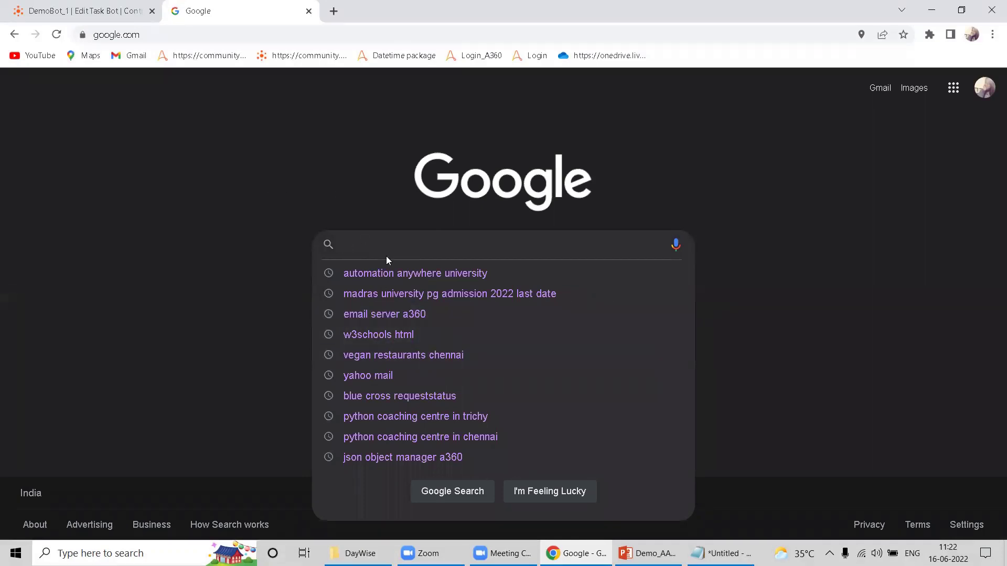
Step: Return to the DemoBot_1 editor and look at its variables and the Create variable dialog without creating one
{"action": "left_click", "coordinate": [84, 13]}
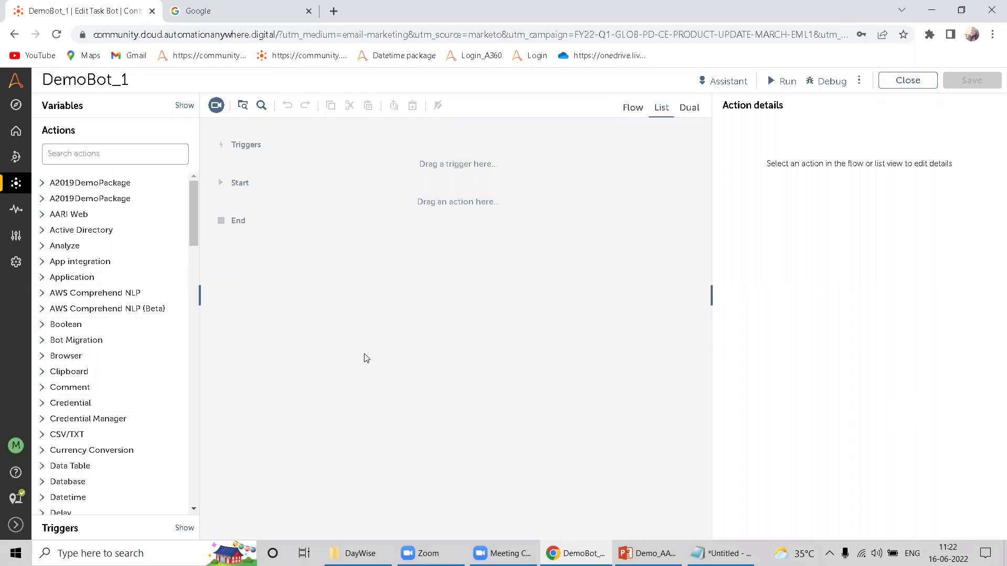
{"action": "left_click", "coordinate": [72, 110]}
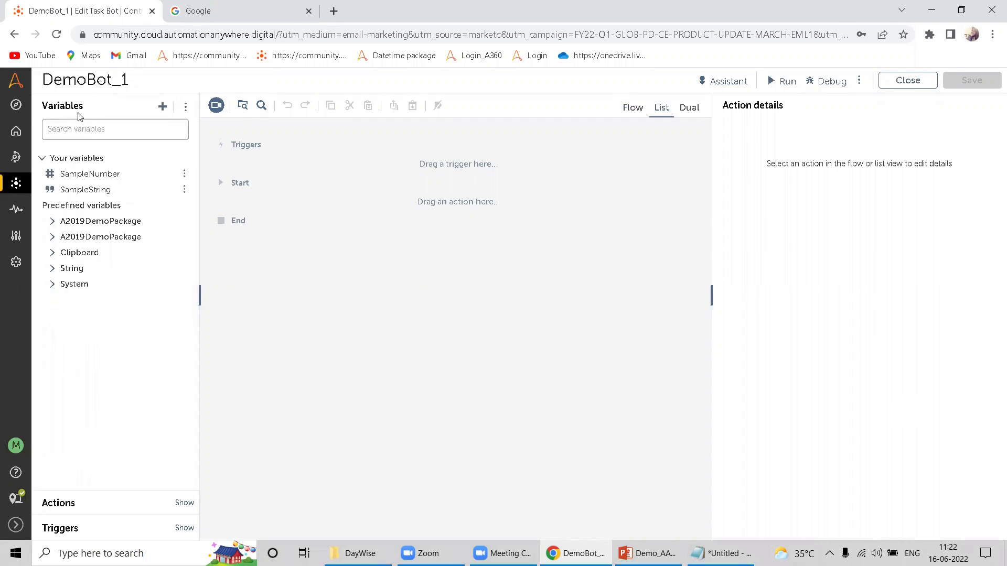
{"action": "left_click", "coordinate": [162, 106]}
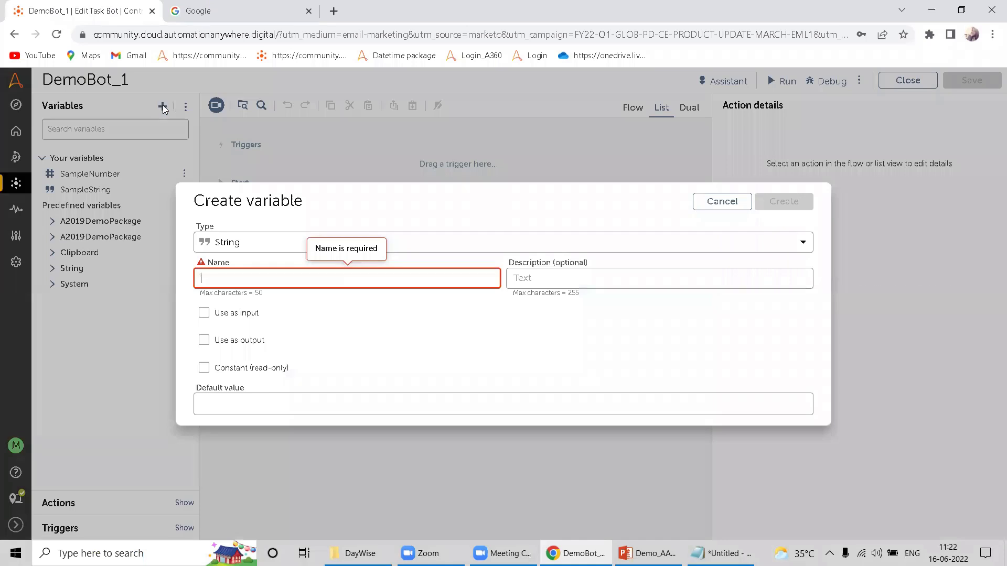
{"action": "left_click", "coordinate": [723, 203]}
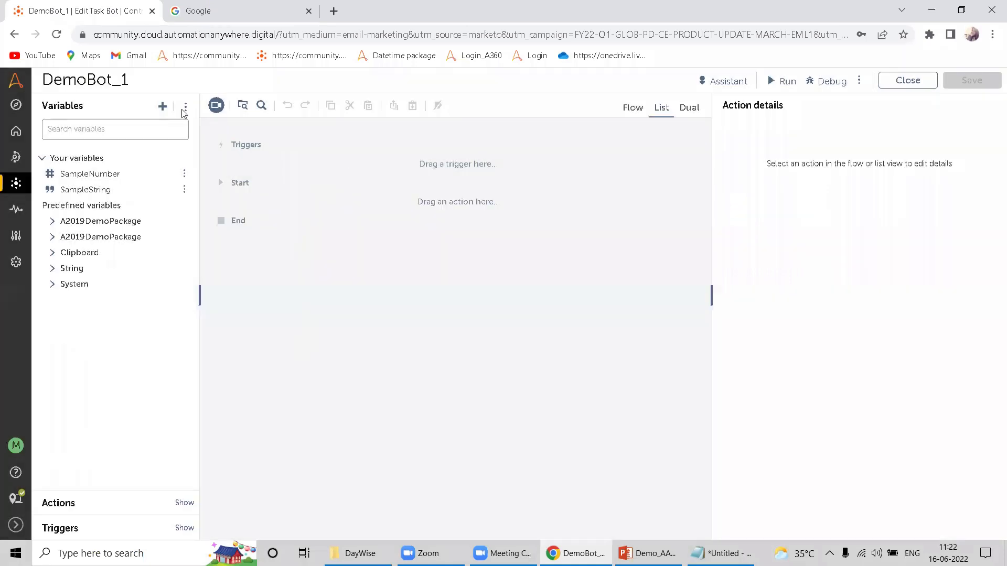
Step: Add the Open action from the Browser package to the bot between Start and End
{"action": "left_click", "coordinate": [59, 505]}
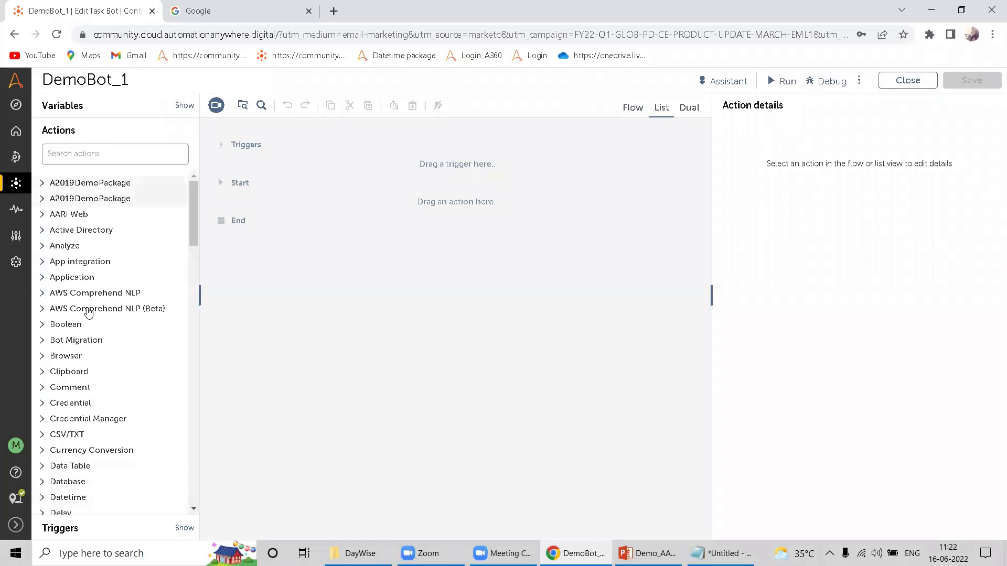
{"action": "left_click", "coordinate": [46, 362]}
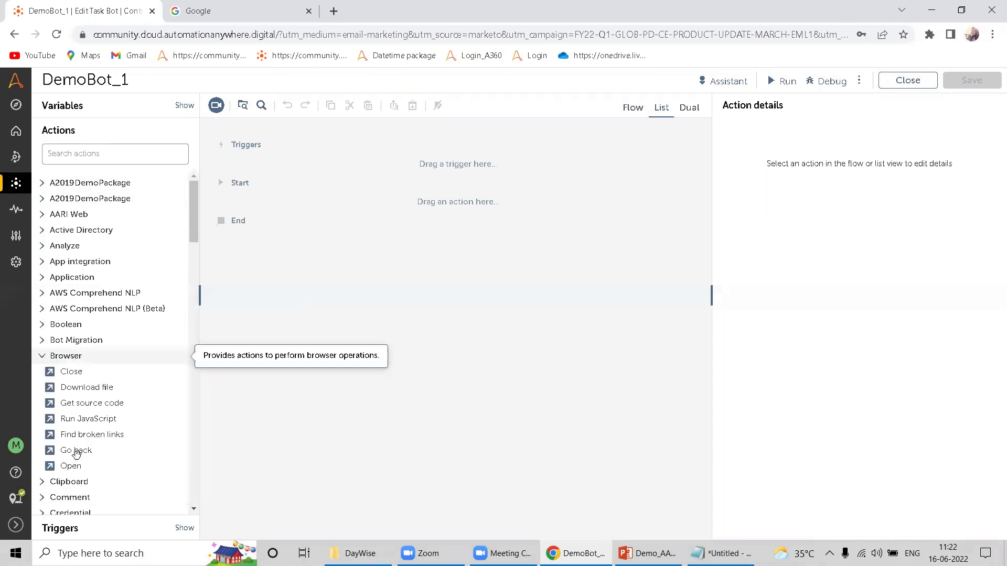
{"action": "left_click_drag", "start_coordinate": [69, 466], "coordinate": [380, 208]}
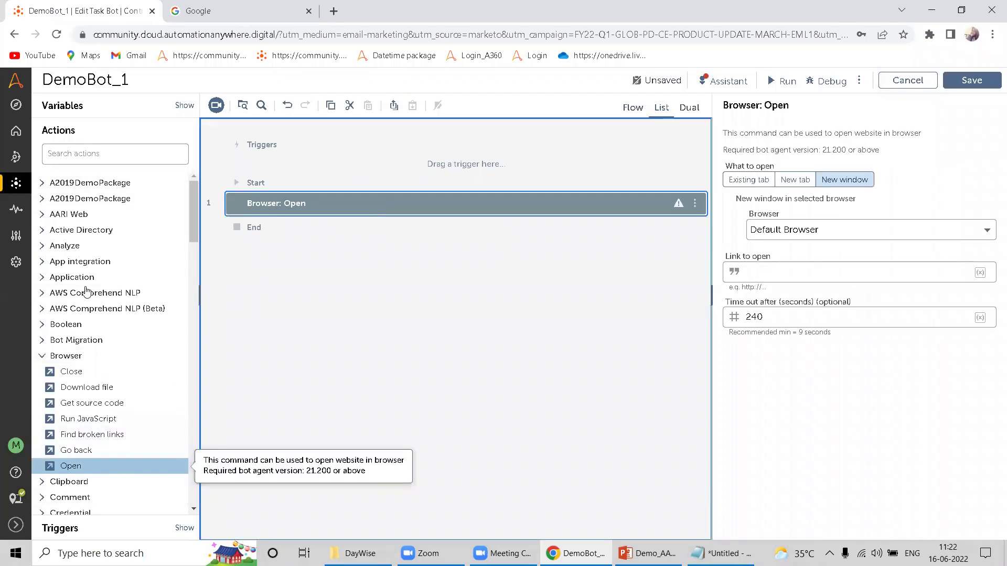
Step: Add the Analyze: Open and Application: Open program/file actions below Browser: Open
{"action": "left_click", "coordinate": [66, 246]}
{"action": "left_click_drag", "start_coordinate": [71, 277], "coordinate": [349, 229]}
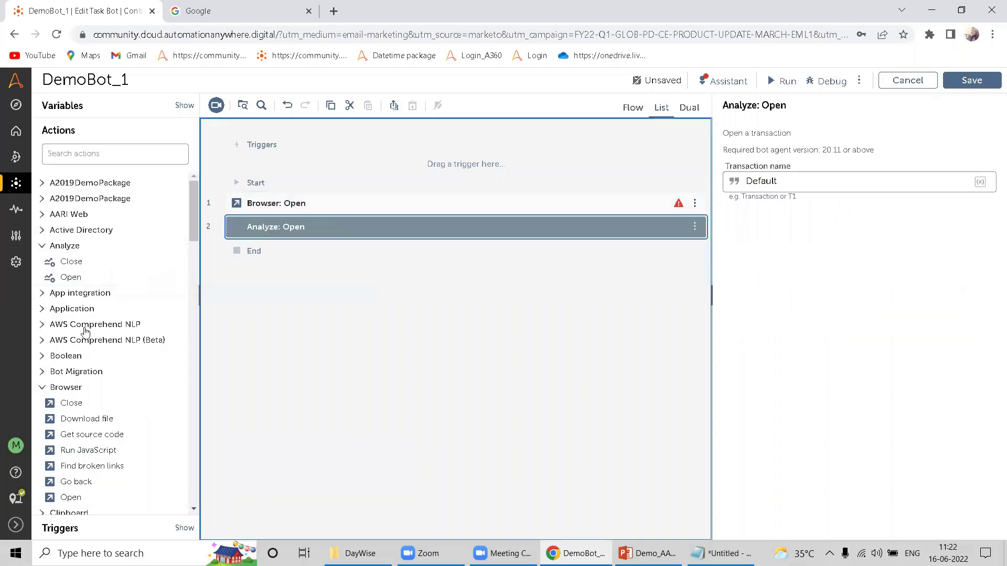
{"action": "left_click", "coordinate": [72, 308]}
{"action": "left_click_drag", "start_coordinate": [105, 324], "coordinate": [414, 254]}
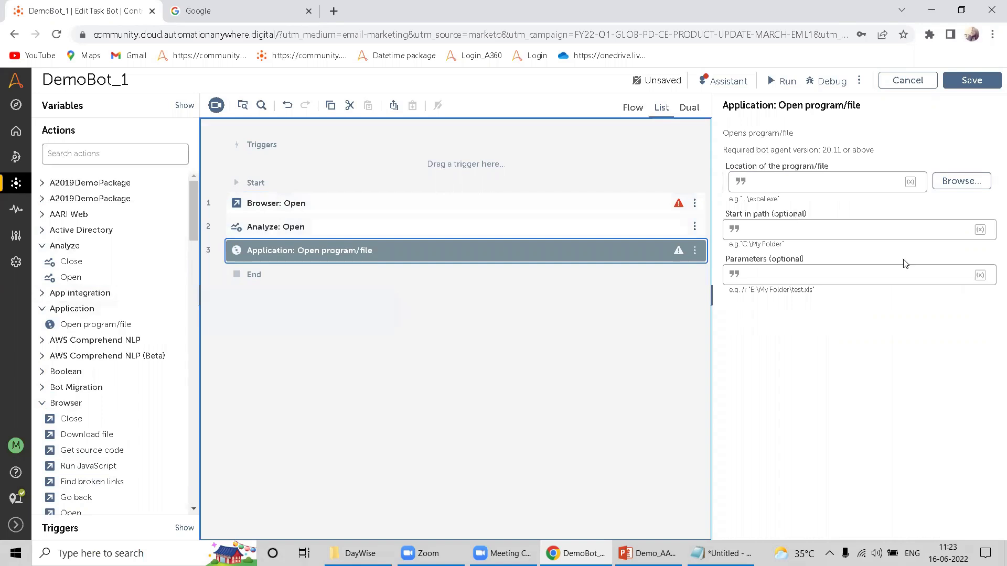
Step: Delete the Analyze: Open and Application: Open program/file actions from the bot
{"action": "left_click", "coordinate": [314, 231]}
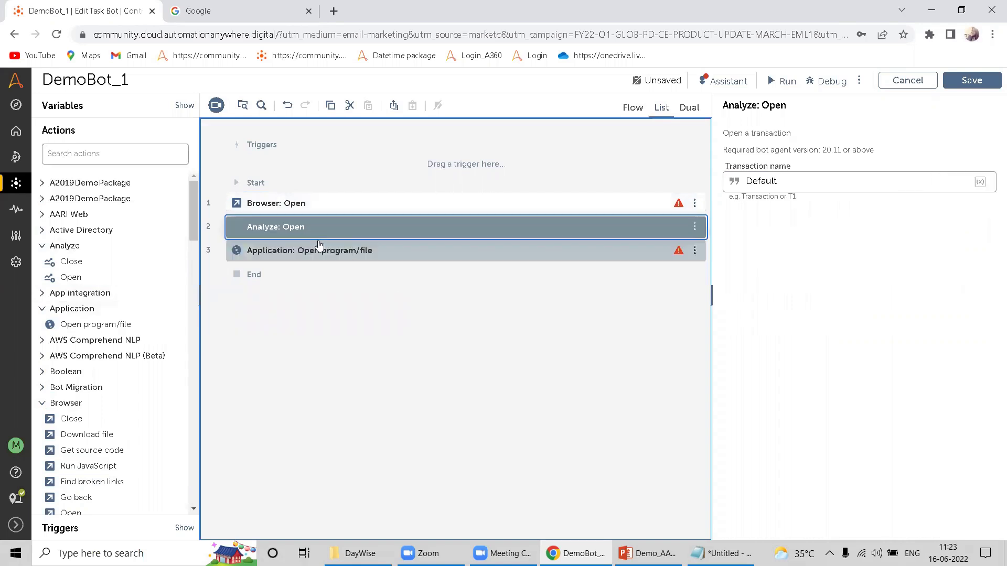
{"action": "left_click", "coordinate": [342, 252], "text": "ctrl"}
{"action": "key", "text": "Delete"}
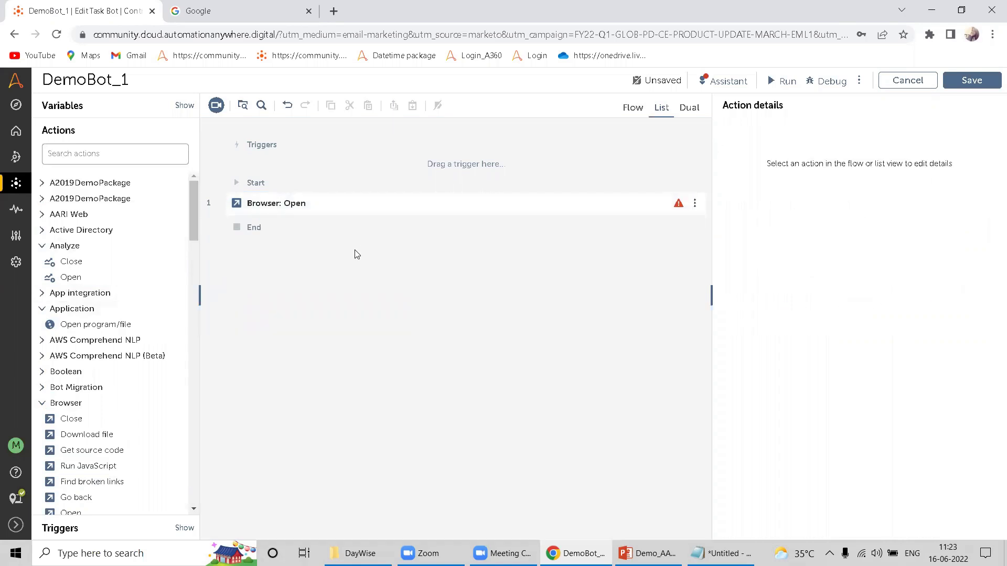
Step: Set the Browser: Open action to use Google Chrome as its browser
{"action": "left_click", "coordinate": [348, 205]}
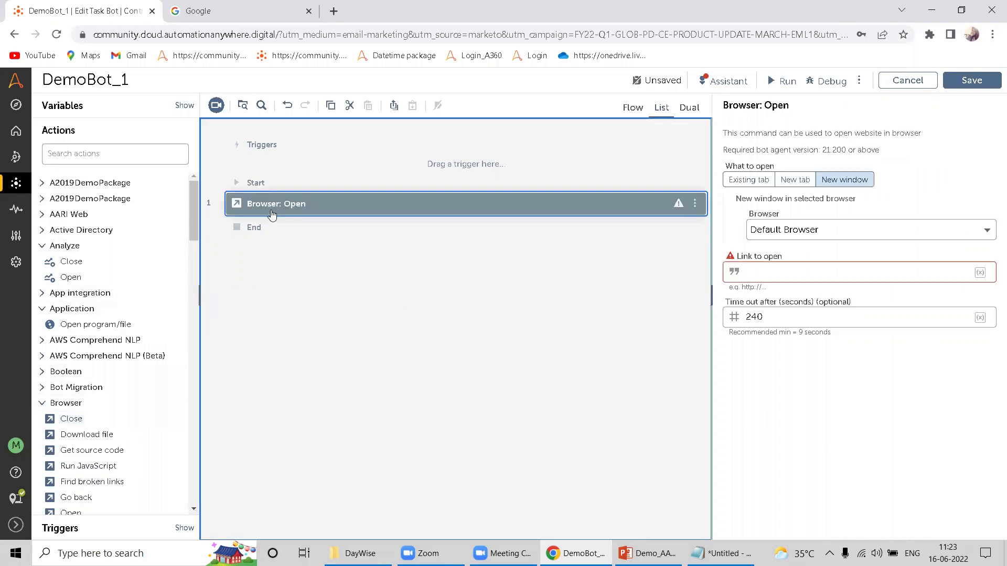
{"action": "left_click", "coordinate": [860, 237]}
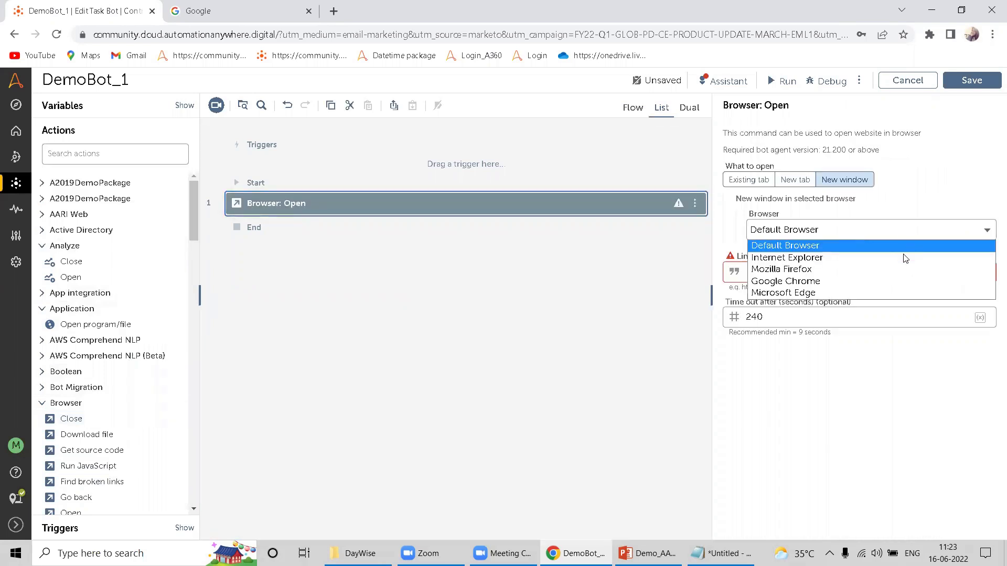
{"action": "left_click", "coordinate": [795, 283]}
{"action": "left_click", "coordinate": [745, 261]}
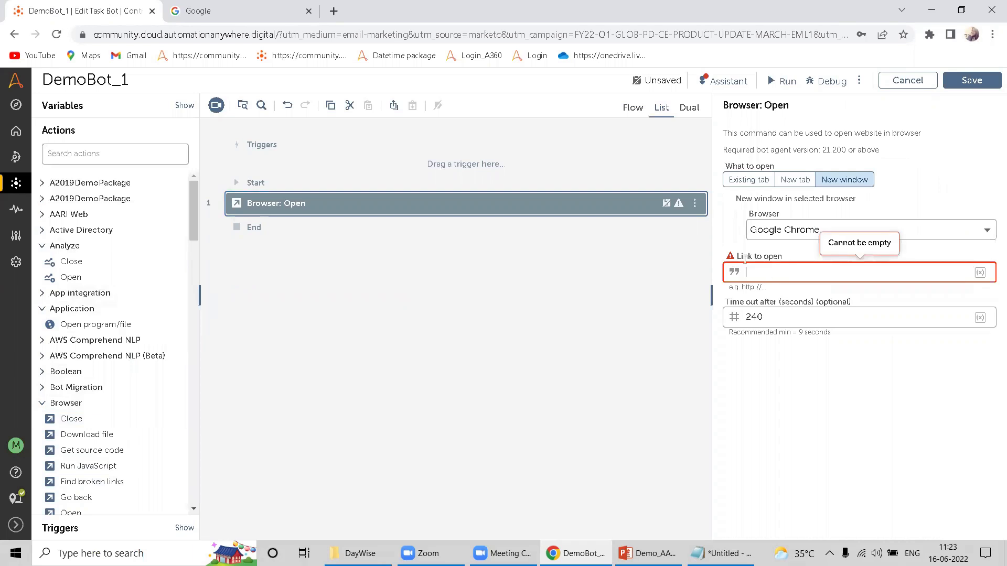
{"action": "left_click", "coordinate": [257, 15]}
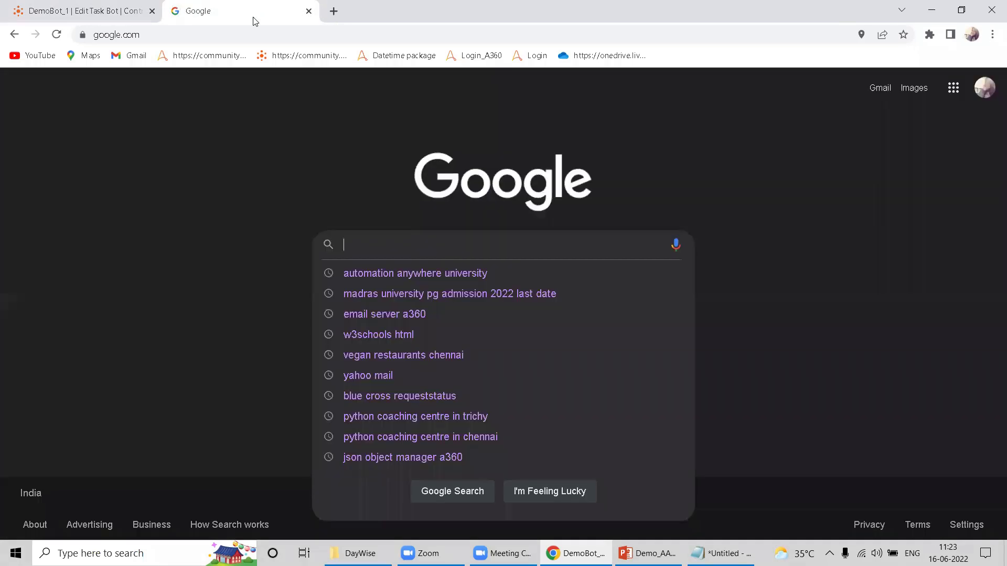
{"action": "left_click", "coordinate": [275, 35]}
{"action": "key", "text": "ctrl+c"}
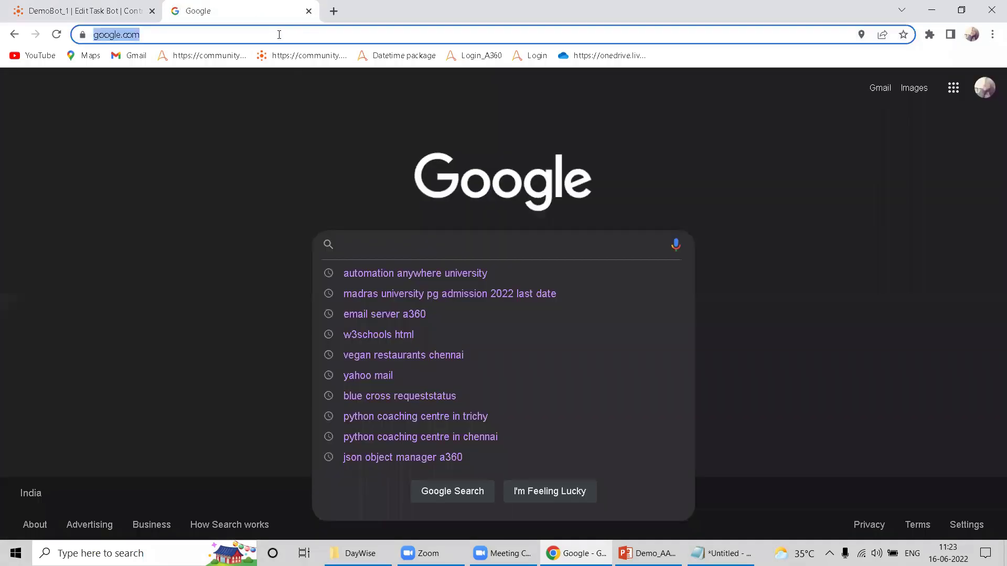
{"action": "left_click", "coordinate": [72, 7]}
{"action": "left_click", "coordinate": [759, 273]}
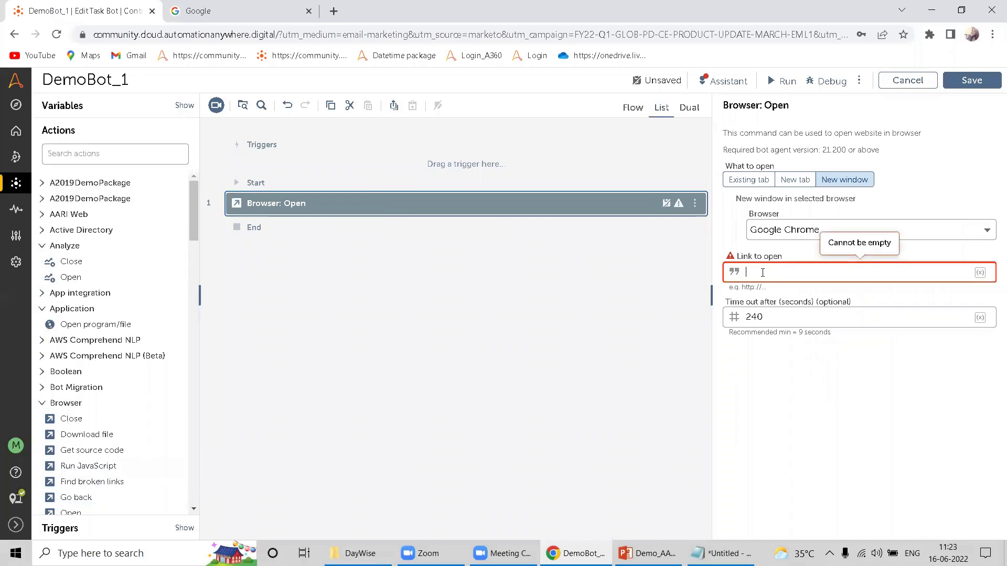
{"action": "key", "text": "ctrl+v"}
{"action": "left_click", "coordinate": [962, 84]}
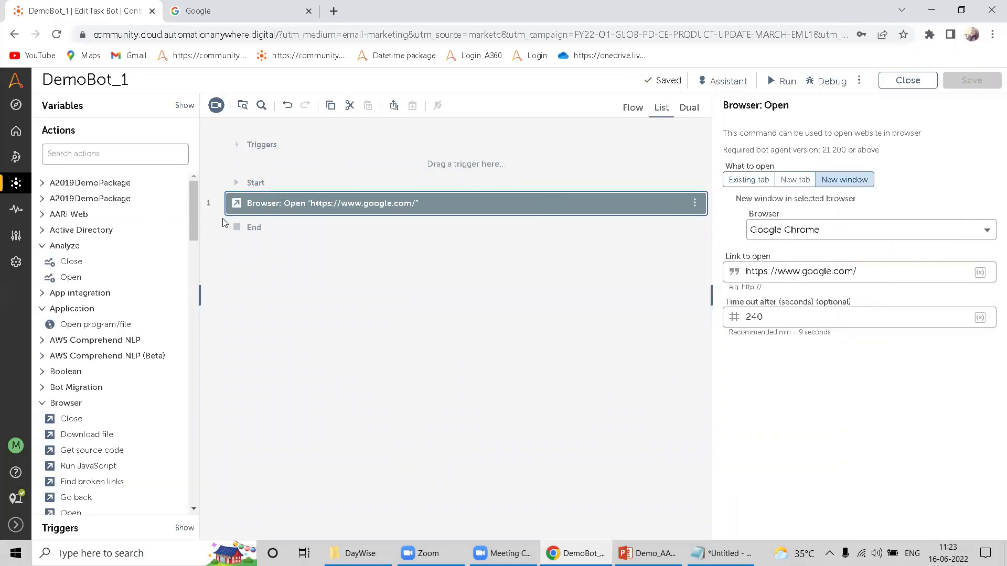
Step: Search the actions for "record" and add the Recorder package's Capture action below Browser: Open
{"action": "left_click", "coordinate": [234, 5]}
{"action": "left_click", "coordinate": [393, 244]}
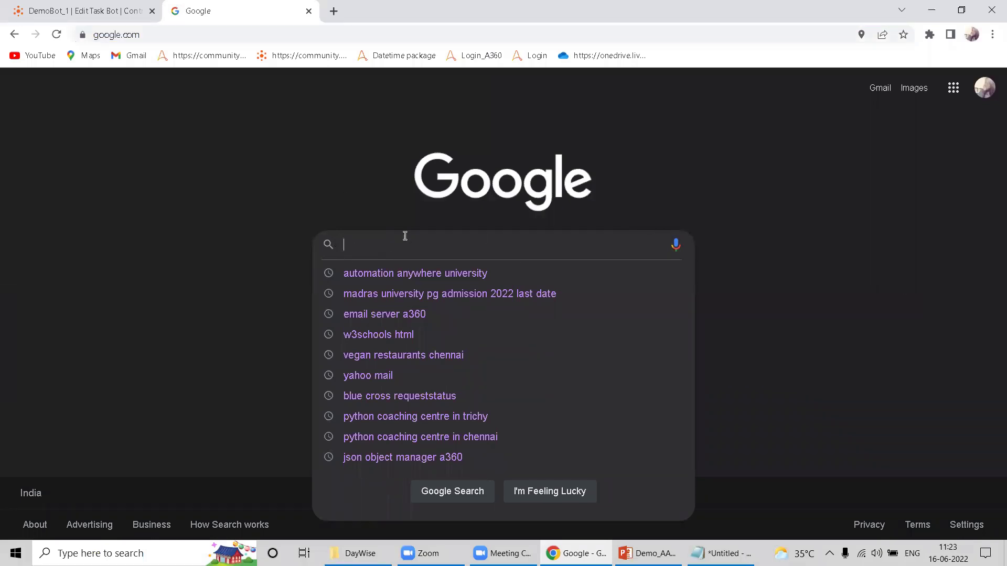
{"action": "left_click", "coordinate": [44, 4]}
{"action": "left_click", "coordinate": [126, 160]}
{"action": "type", "text": "record"}
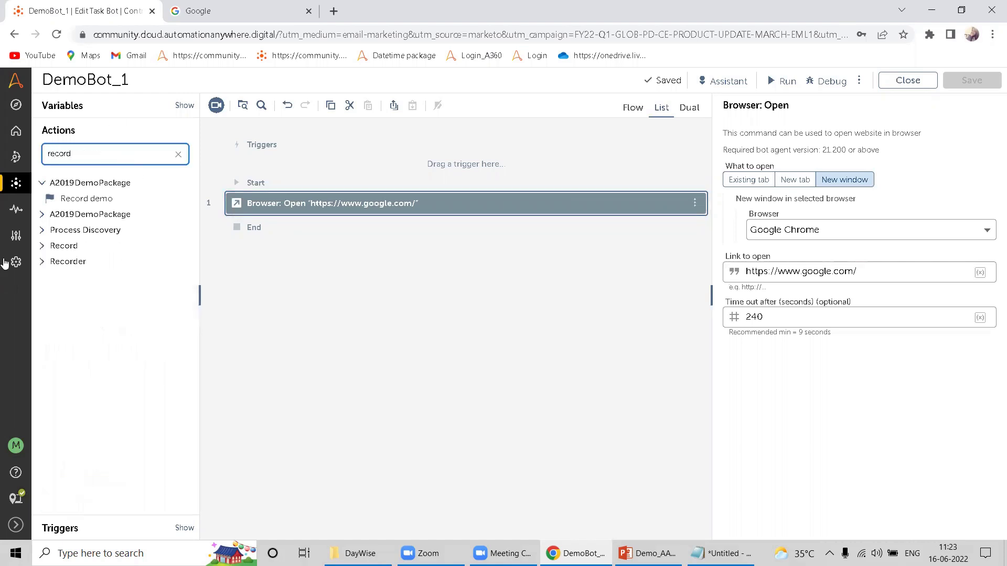
{"action": "left_click", "coordinate": [126, 262]}
{"action": "left_click_drag", "start_coordinate": [76, 277], "coordinate": [367, 226]}
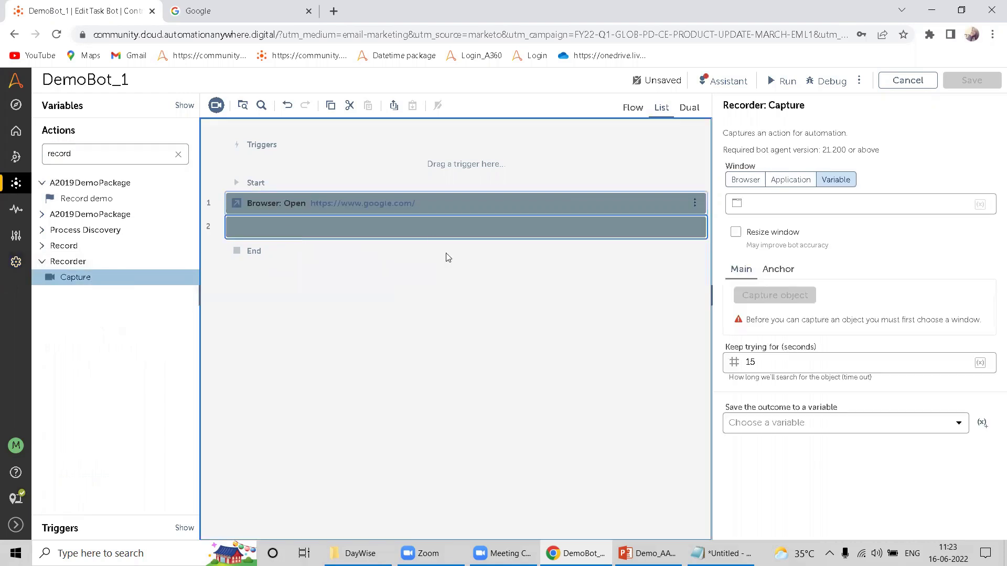
Step: Set the Capture action's window type to Browser, refresh the tab list and choose the Google tab
{"action": "left_click", "coordinate": [758, 181]}
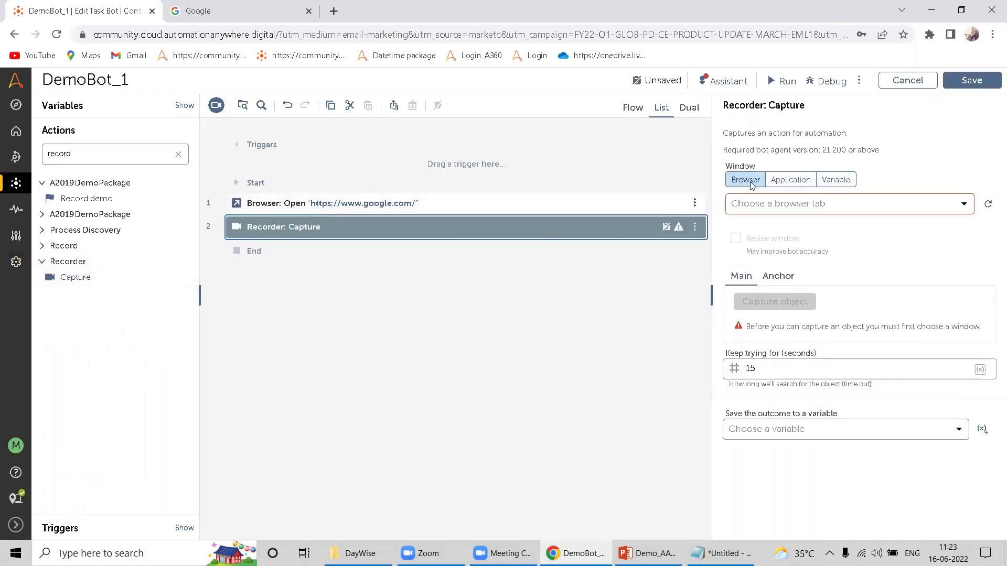
{"action": "left_click", "coordinate": [988, 204]}
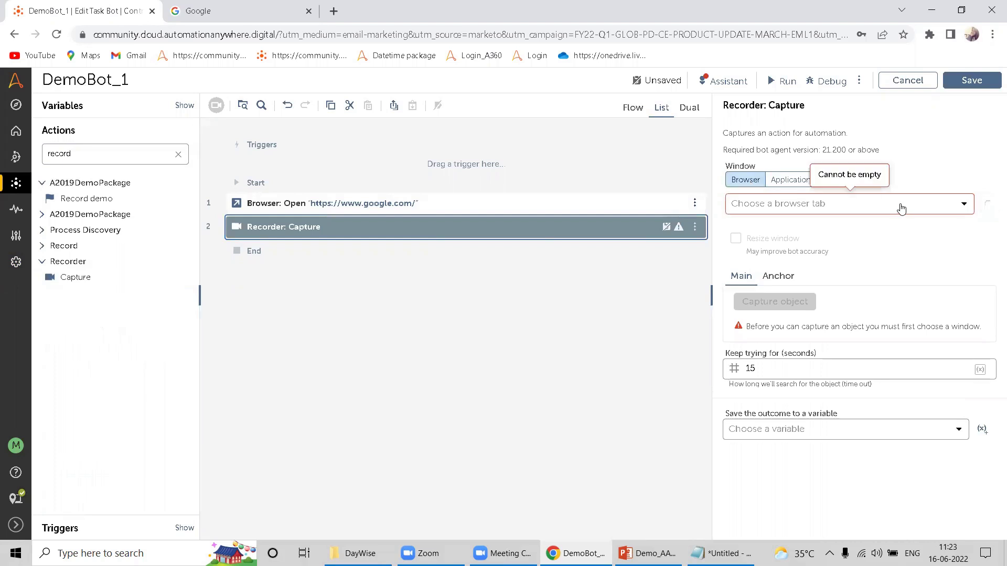
{"action": "left_click", "coordinate": [901, 208]}
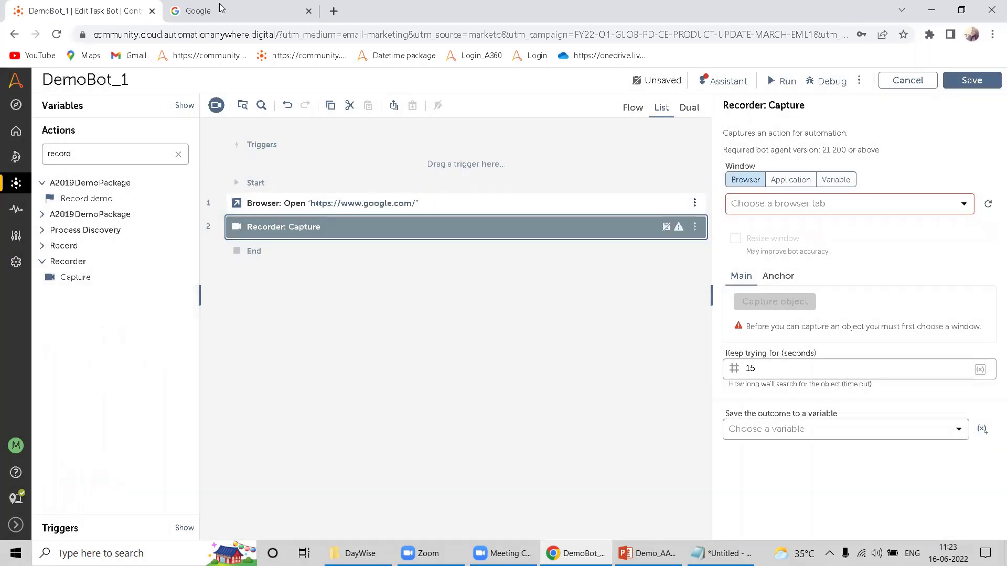
{"action": "left_click", "coordinate": [817, 208]}
Step: Capture the Google search box as the object for the Recorder: Capture action
{"action": "left_click", "coordinate": [785, 315]}
{"action": "left_click", "coordinate": [791, 438]}
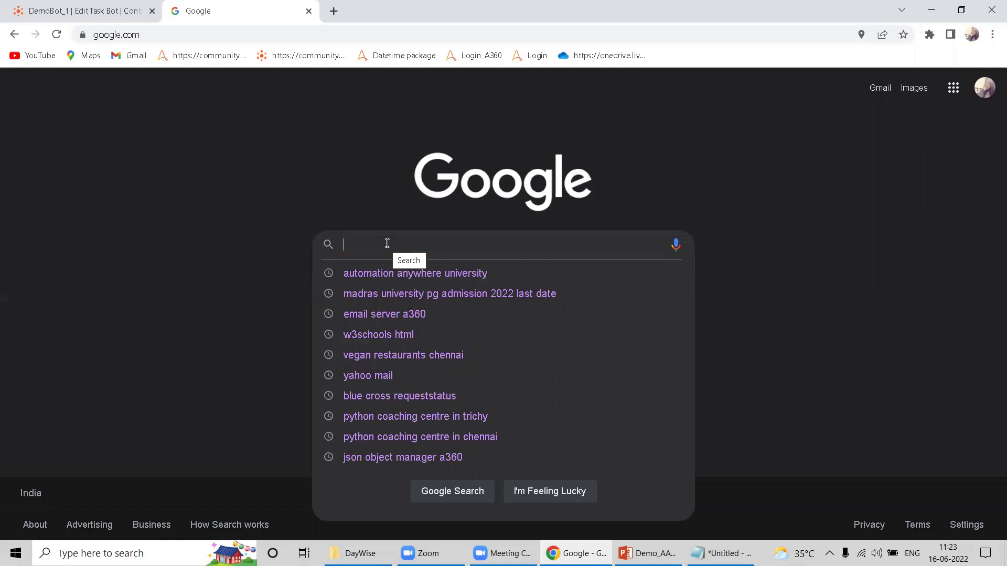
{"action": "left_click", "coordinate": [85, 8]}
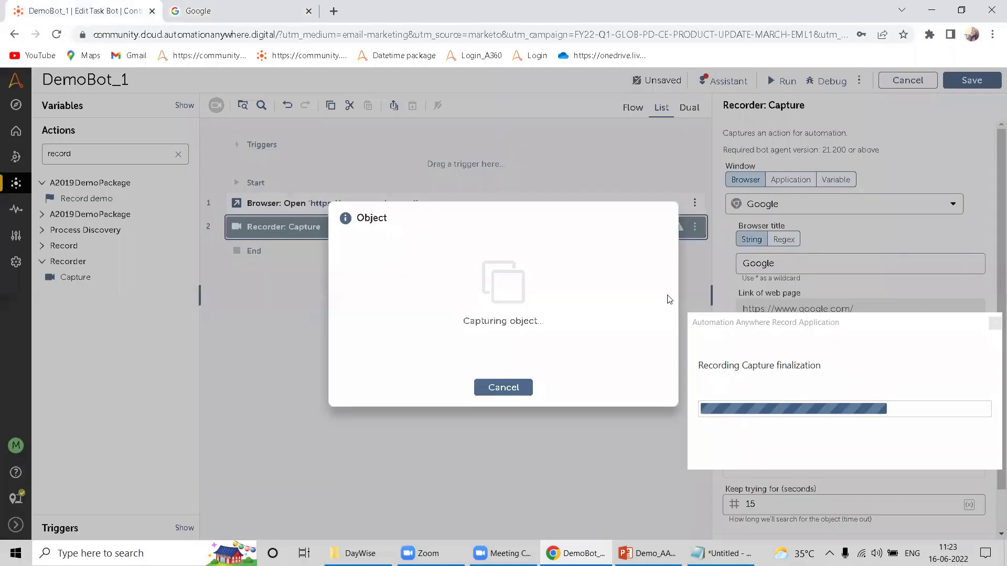
{"action": "scroll", "coordinate": [861, 313], "scroll_direction": "down", "scroll_amount": 5}
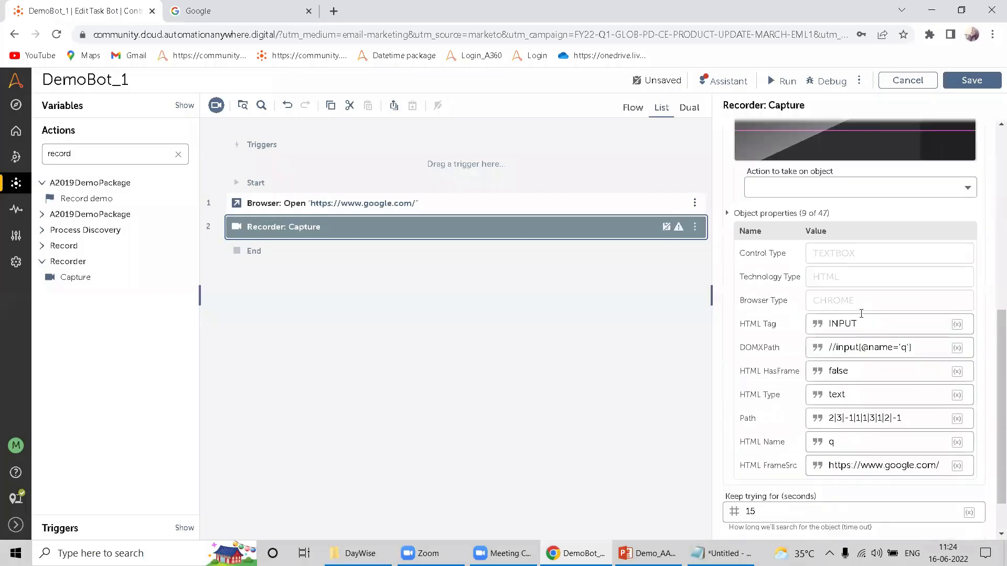
Step: Set the action to take on the captured Google search box to Set text
{"action": "scroll", "coordinate": [824, 183], "scroll_direction": "up", "scroll_amount": 1}
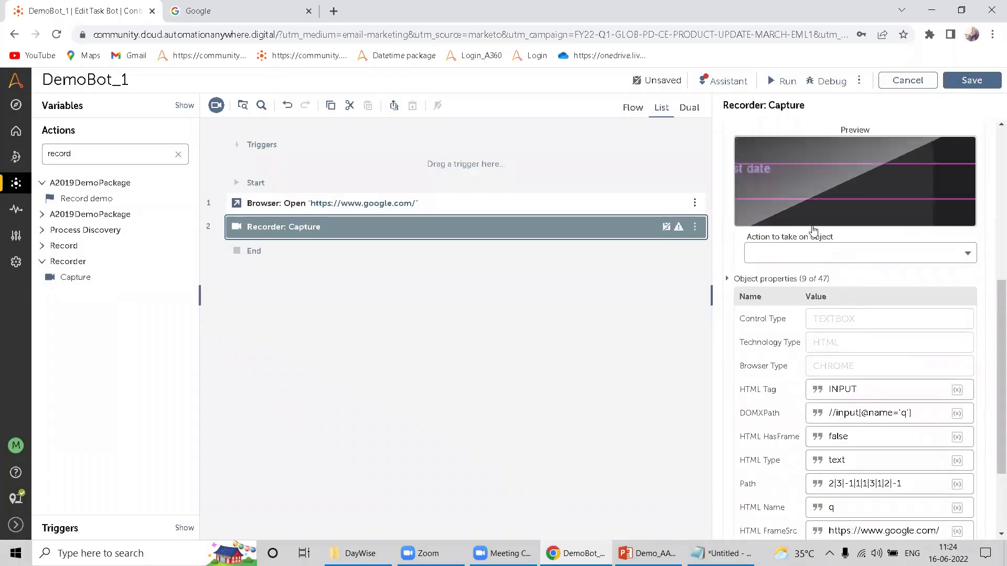
{"action": "scroll", "coordinate": [852, 200], "scroll_direction": "up", "scroll_amount": 2}
{"action": "left_click_drag", "start_coordinate": [759, 373], "coordinate": [839, 377]}
{"action": "left_click", "coordinate": [829, 386]}
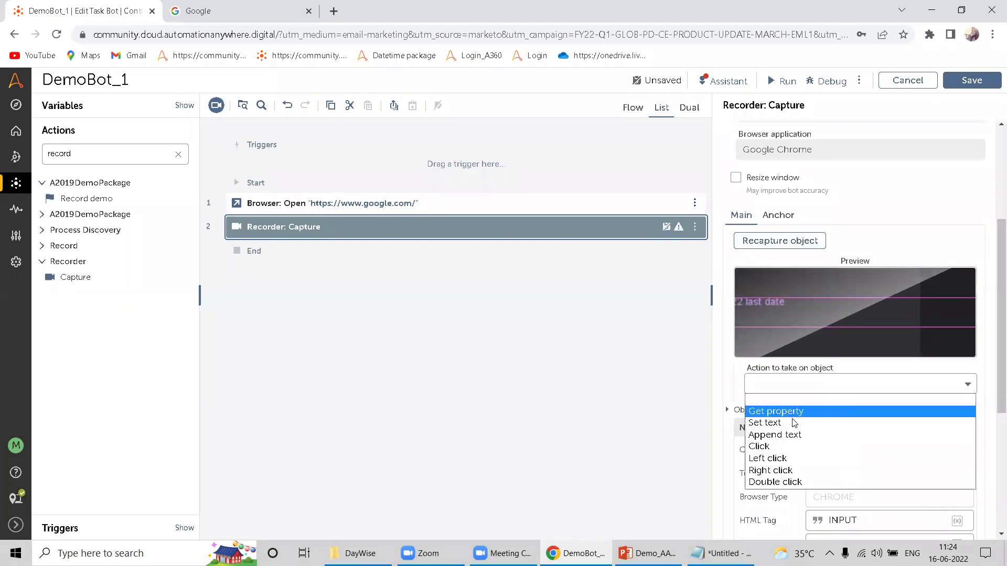
{"action": "left_click", "coordinate": [766, 423]}
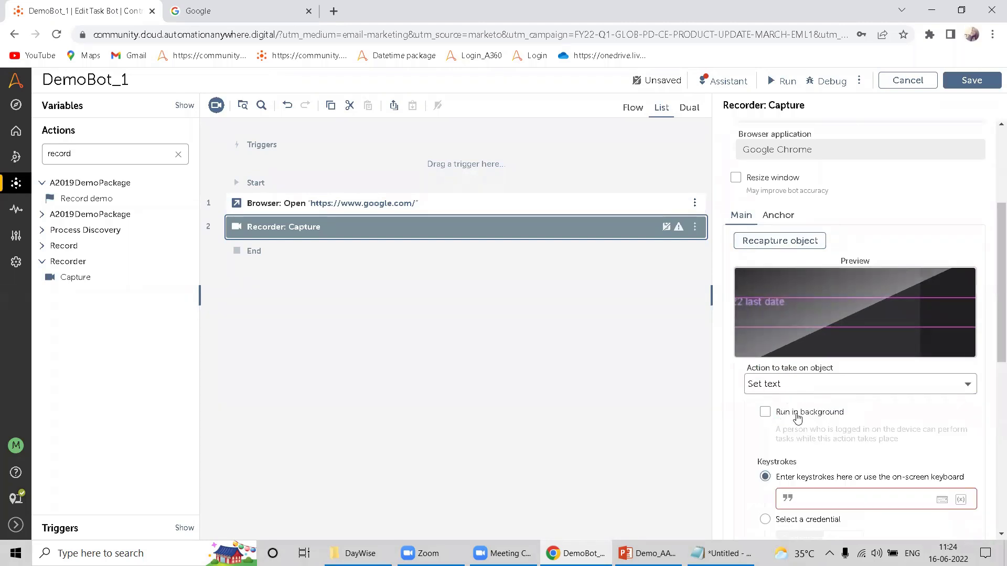
Step: Enter Nasa followed by the [ENTER] keystroke as the text to set in the search box, and save the bot
{"action": "left_click", "coordinate": [821, 495]}
{"action": "type", "text": "Na"}
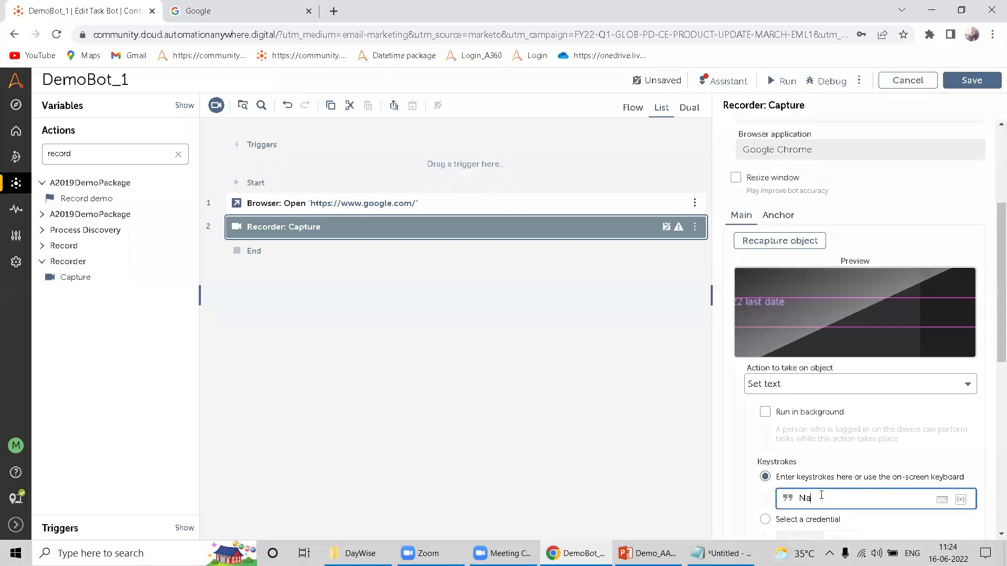
{"action": "type", "text": "sa"}
{"action": "scroll", "coordinate": [819, 495], "scroll_direction": "up", "scroll_amount": 1}
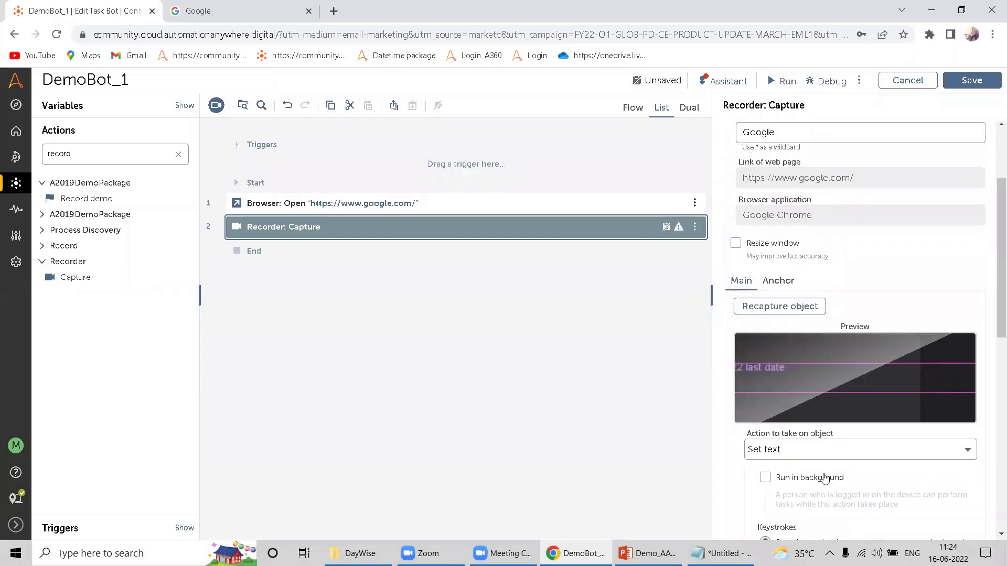
{"action": "scroll", "coordinate": [826, 477], "scroll_direction": "down", "scroll_amount": 4}
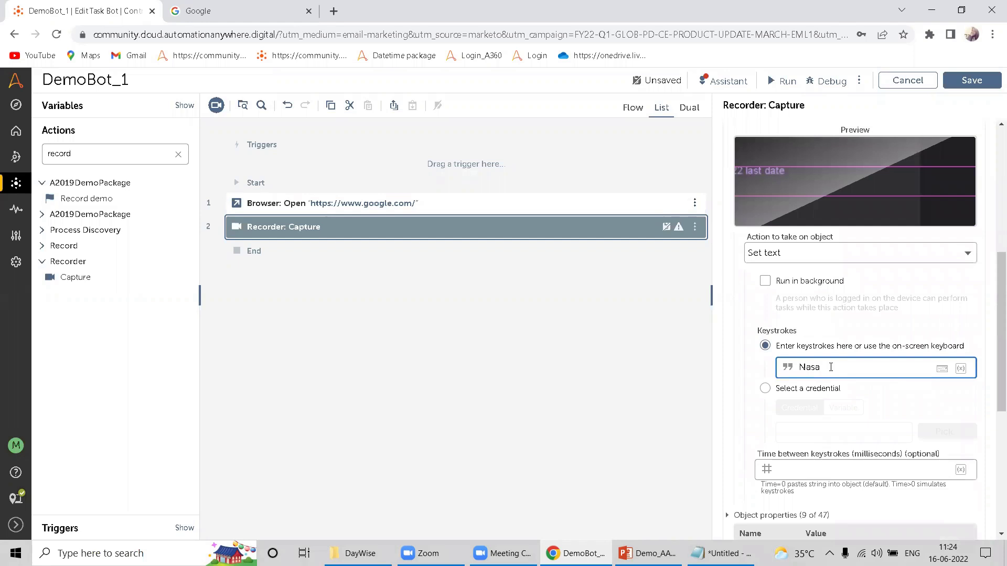
{"action": "left_click", "coordinate": [943, 369]}
{"action": "left_click", "coordinate": [971, 424]}
{"action": "left_click", "coordinate": [972, 84]}
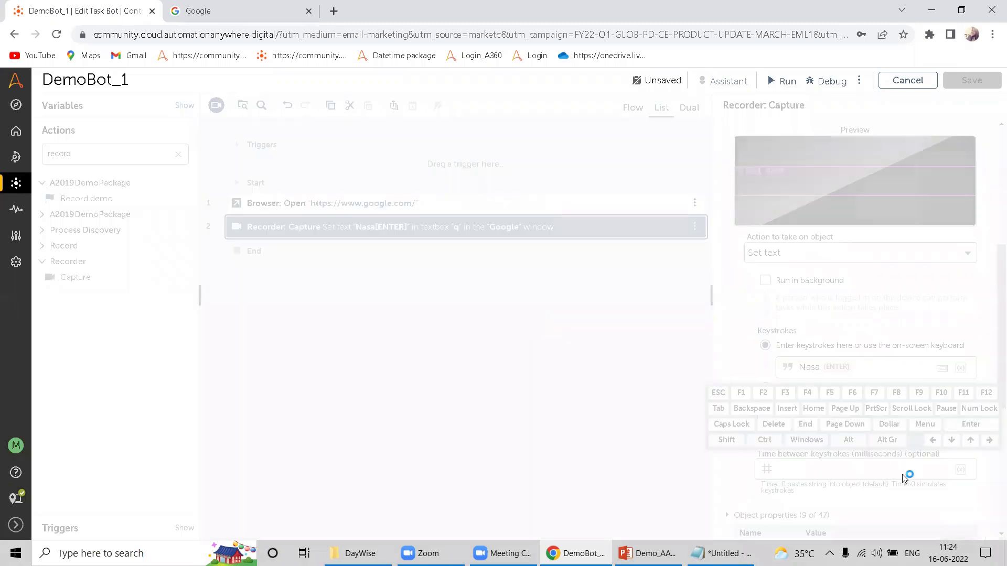
Step: Close the open Google page, run DemoBot_1 to search Google for Nasa, and dismiss the run dialog
{"action": "left_click", "coordinate": [309, 11]}
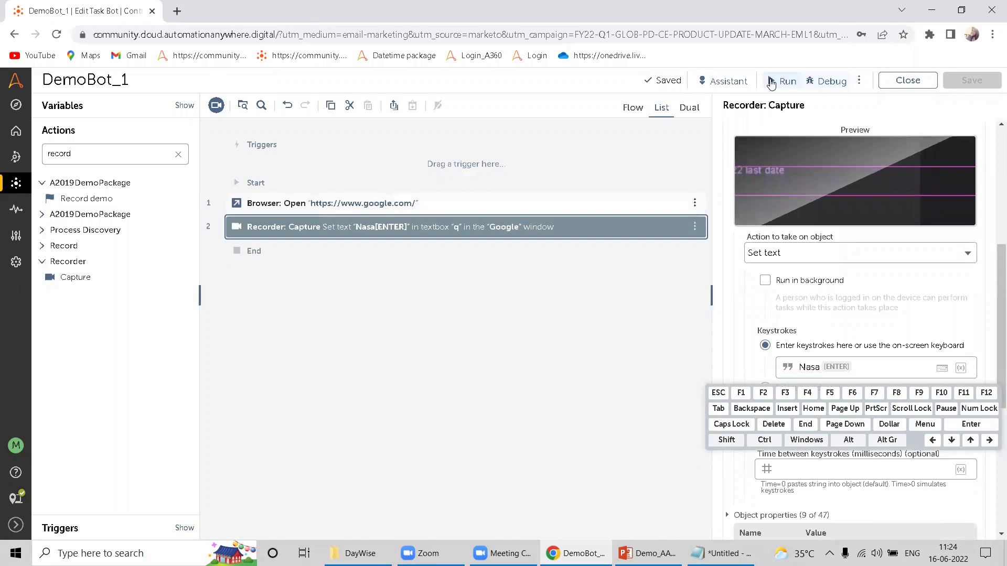
{"action": "left_click", "coordinate": [771, 83]}
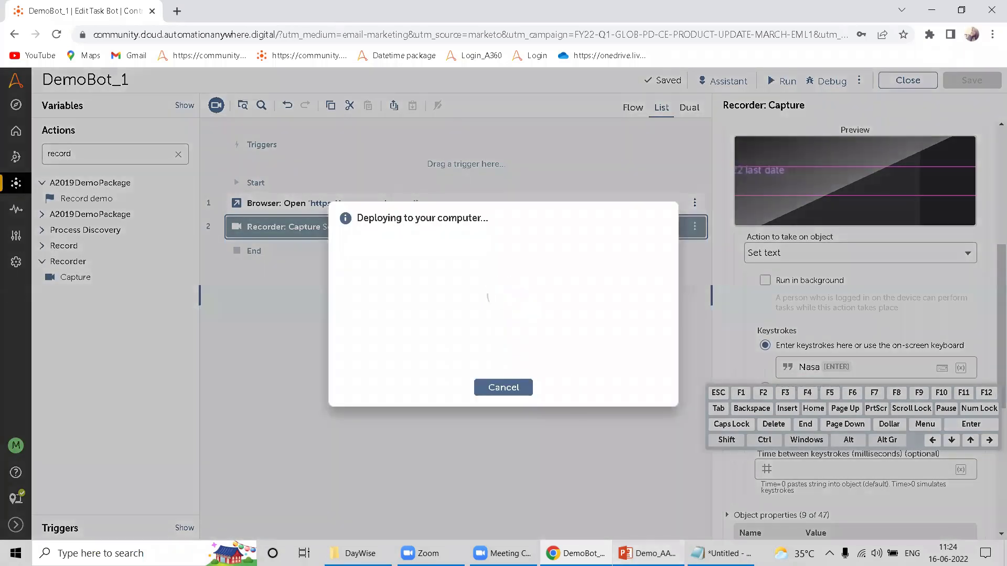
{"action": "left_click", "coordinate": [649, 553]}
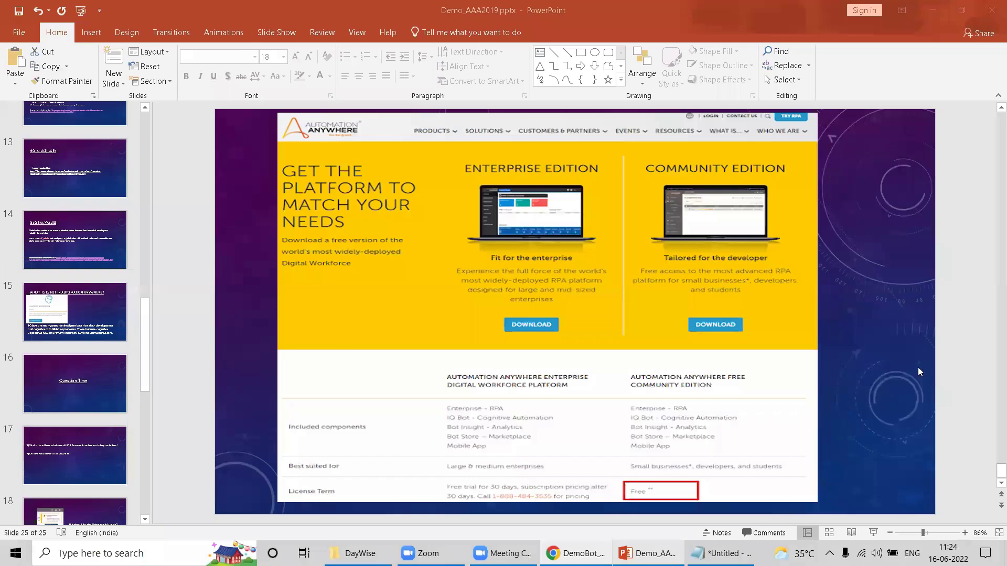
{"action": "left_click", "coordinate": [577, 553]}
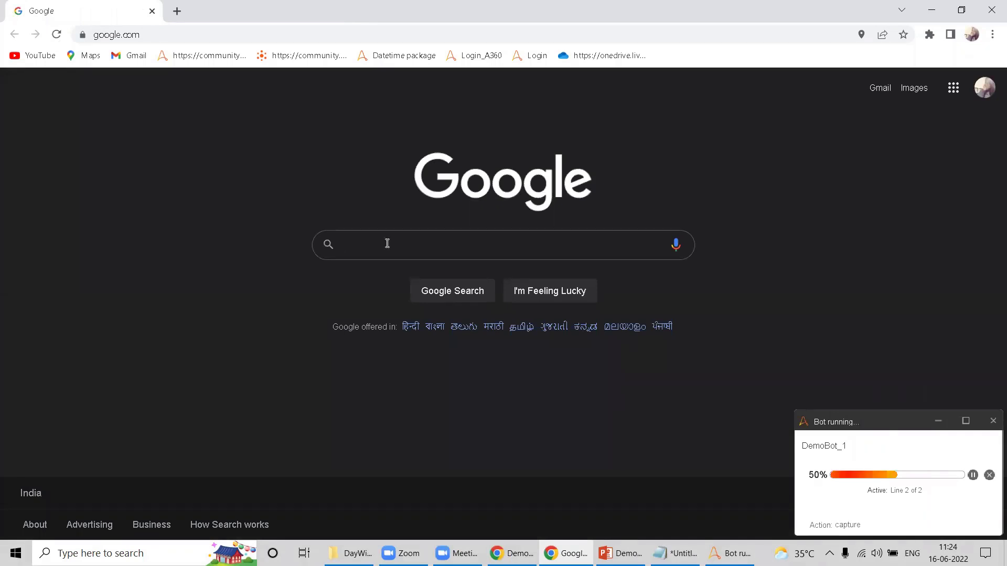
{"action": "type", "text": "Nasa"}
{"action": "key", "text": "Return"}
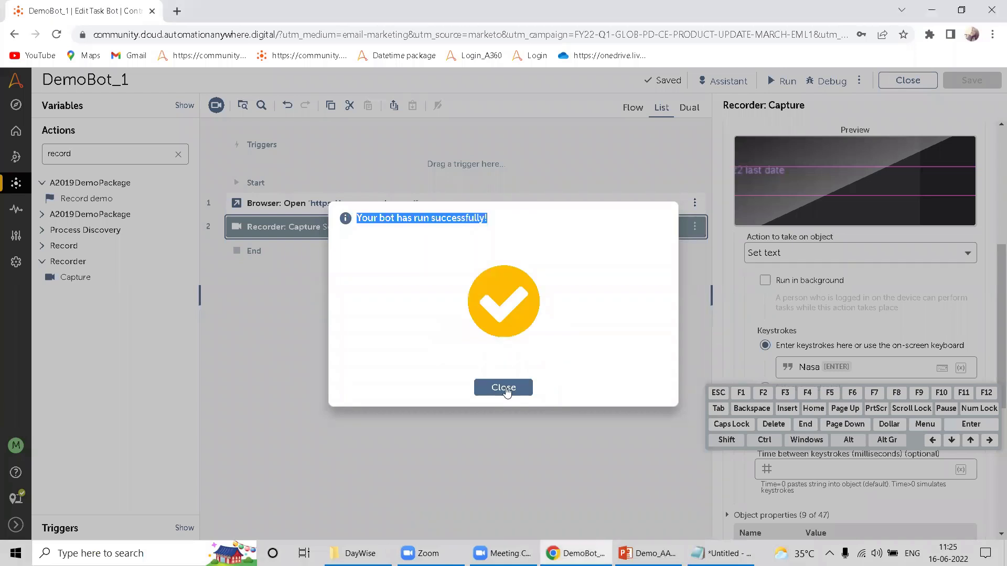
{"action": "left_click", "coordinate": [504, 388]}
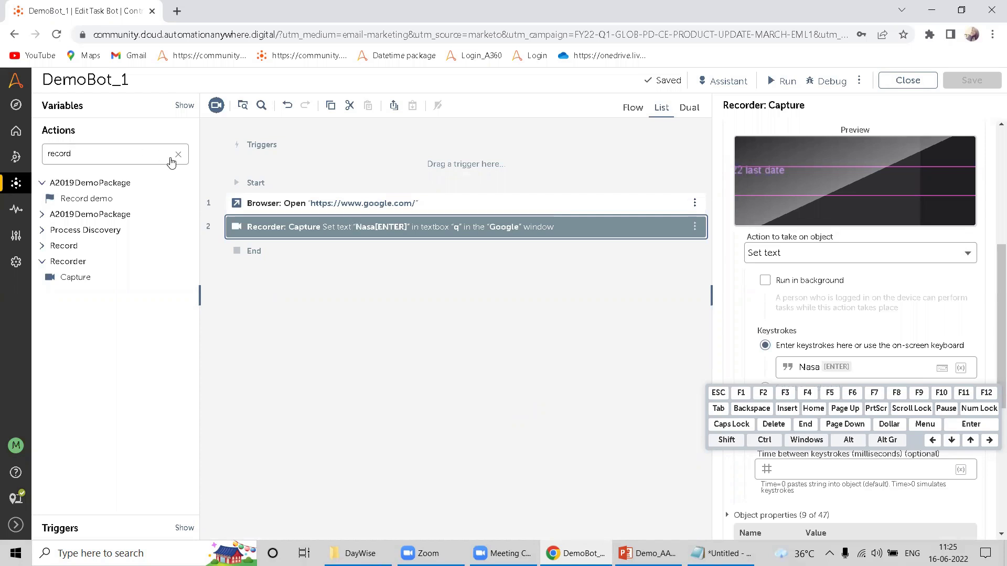
Step: Clear the action search and look through the full list of available action packages
{"action": "left_click", "coordinate": [177, 155]}
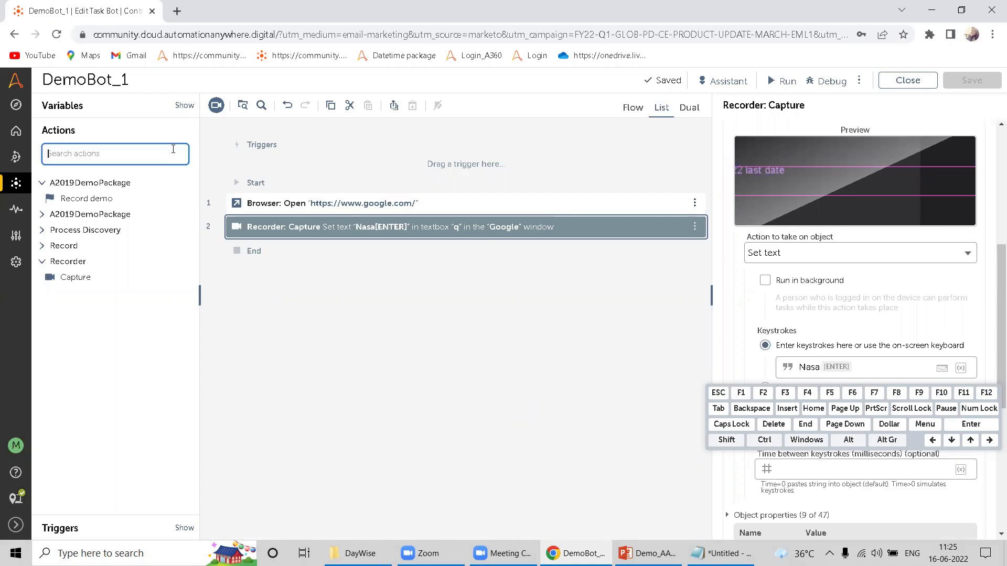
{"action": "scroll", "coordinate": [184, 311], "scroll_direction": "down", "scroll_amount": 10}
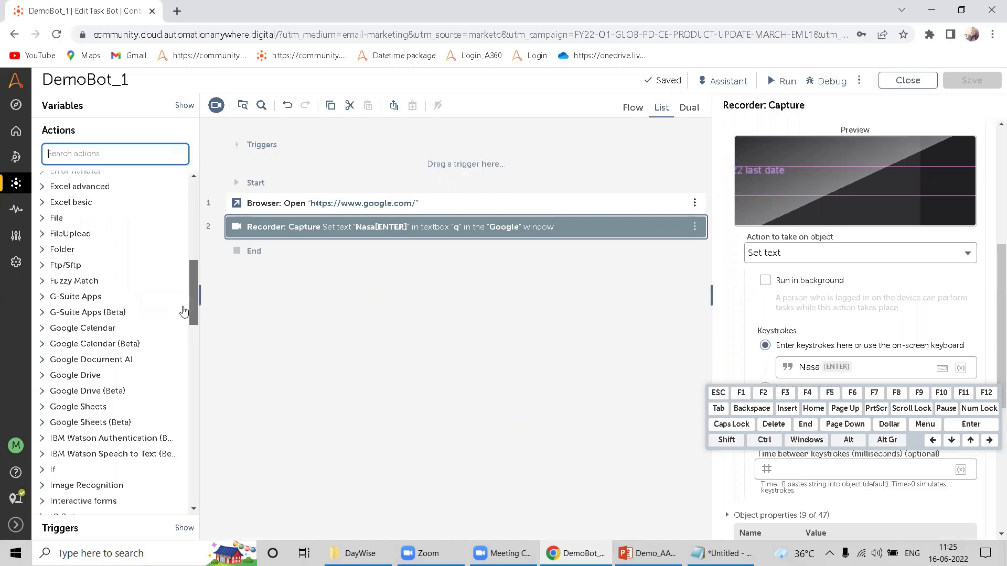
{"action": "scroll", "coordinate": [184, 312], "scroll_direction": "down", "scroll_amount": 4}
{"action": "scroll", "coordinate": [194, 358], "scroll_direction": "down", "scroll_amount": 3}
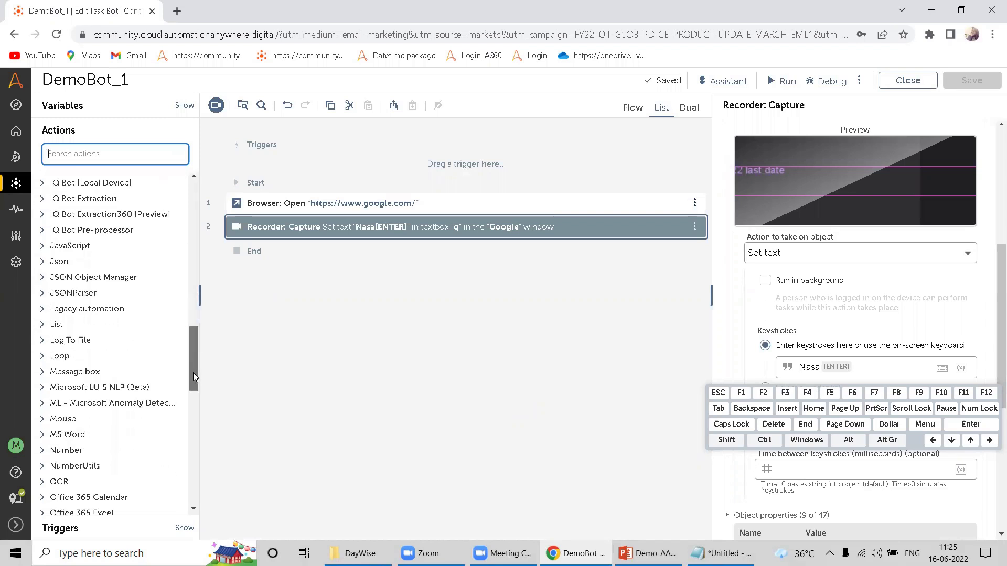
{"action": "scroll", "coordinate": [115, 362], "scroll_direction": "up", "scroll_amount": 2}
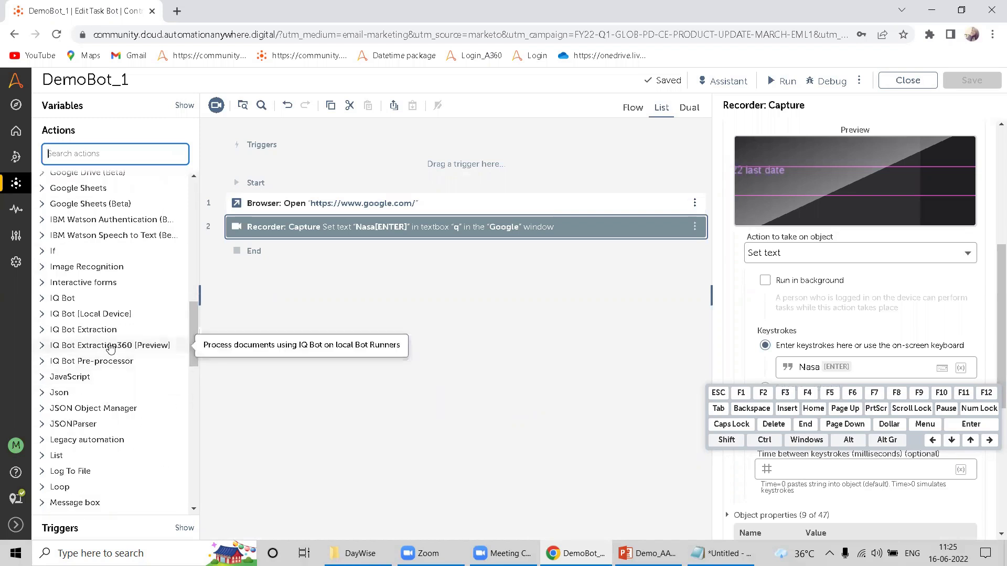
{"action": "scroll", "coordinate": [100, 294], "scroll_direction": "up", "scroll_amount": 5}
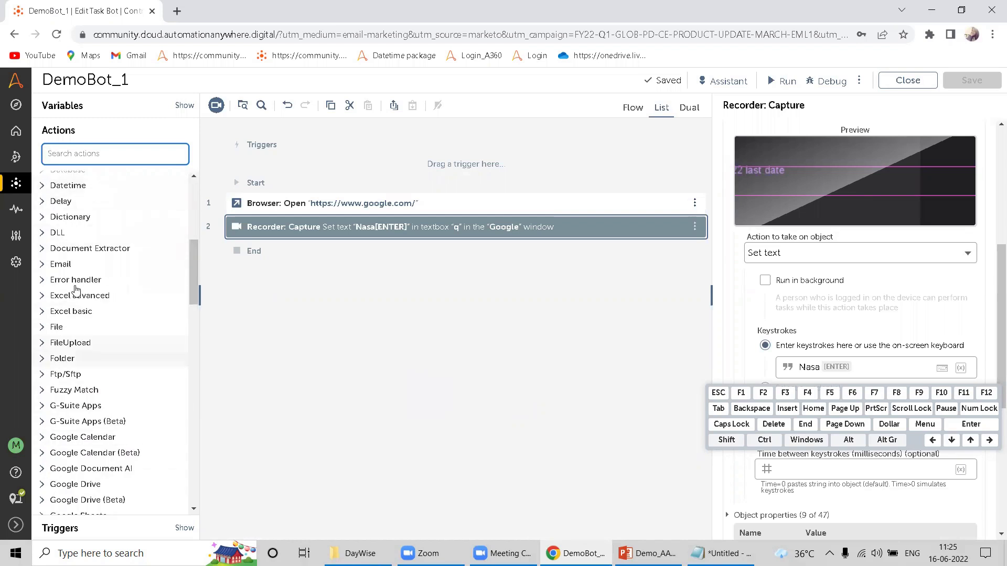